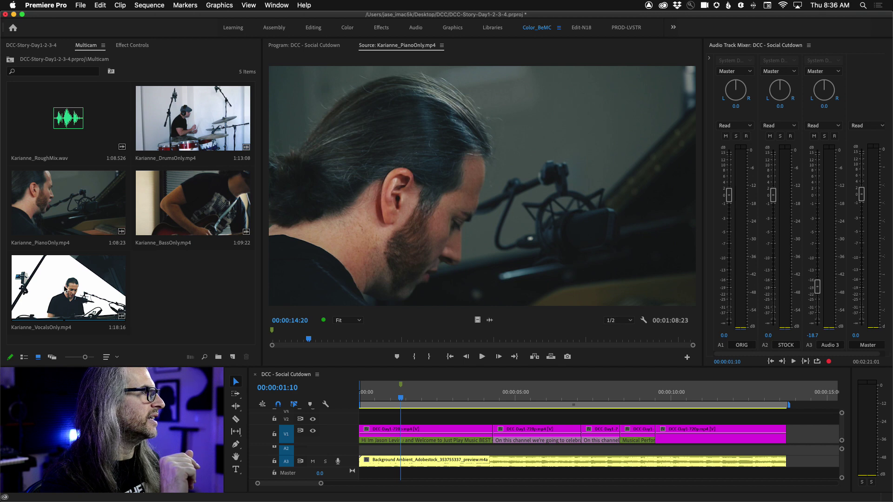
Open Karianne_DrumsOnly.mp4 in the source monitor and play it from near the beginning to review the drum performance
double_click(177, 126)
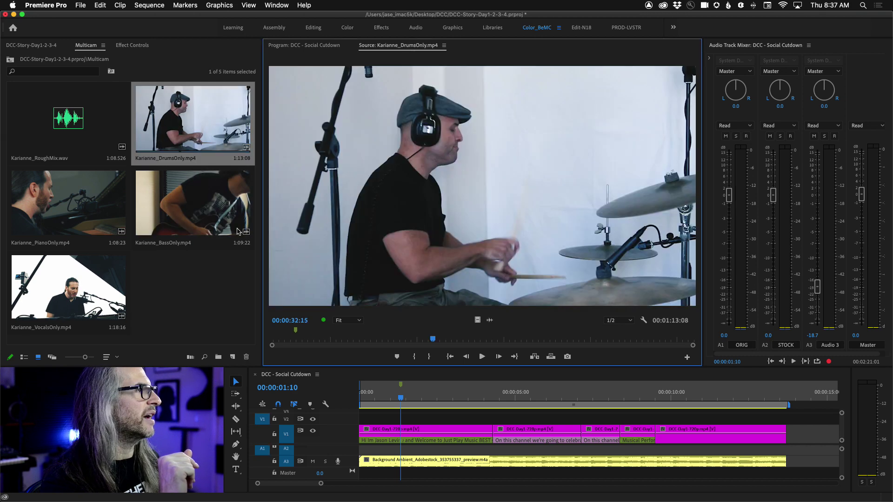
left_click_drag(433, 340, 202, 326)
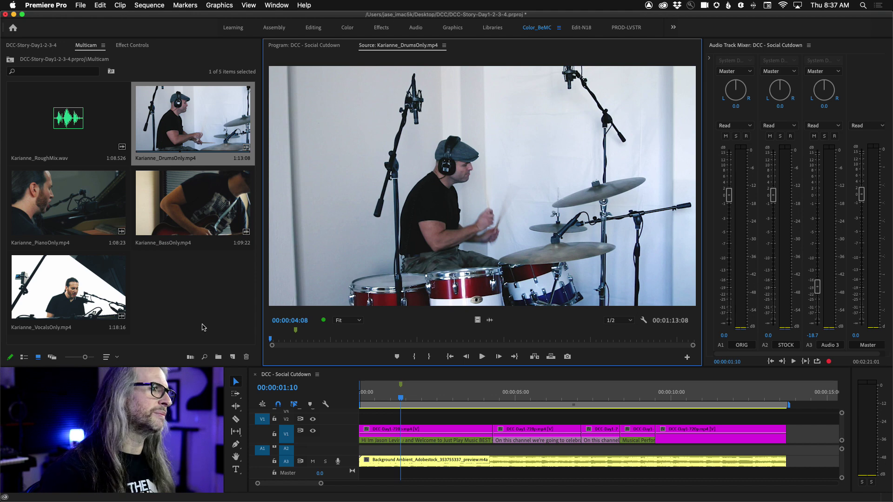
key("space")
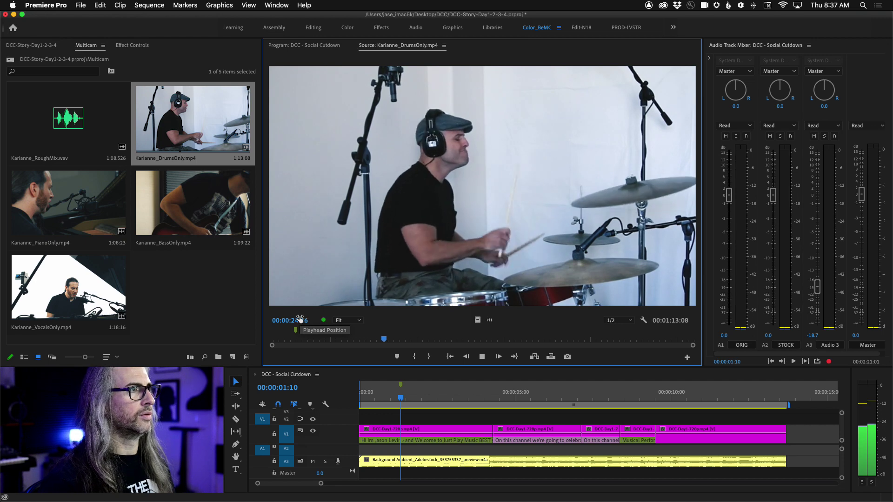
key("space")
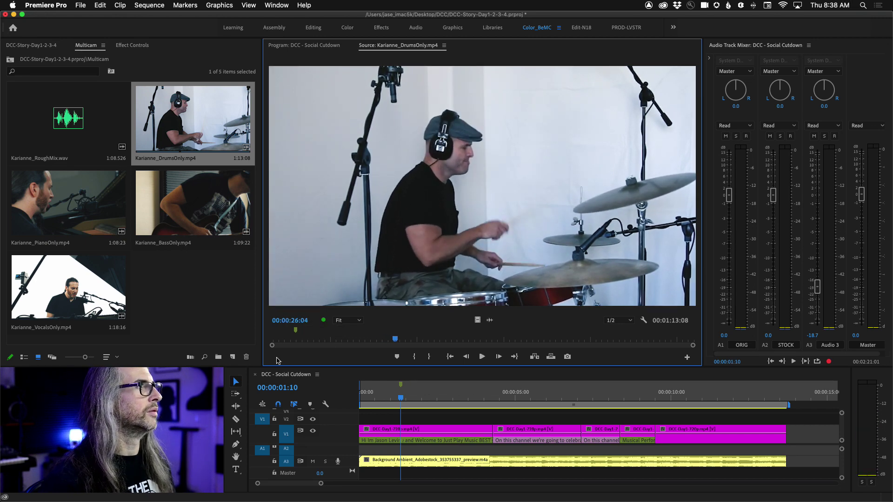
Open Karianne_PianoOnly.mp4 in the source monitor and play it from the beginning to review the piano performance
double_click(42, 200)
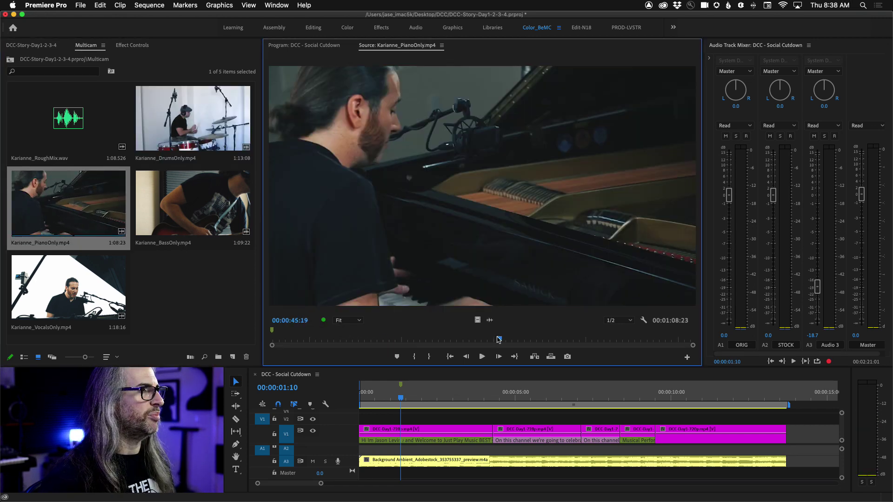
key("Home")
key("space")
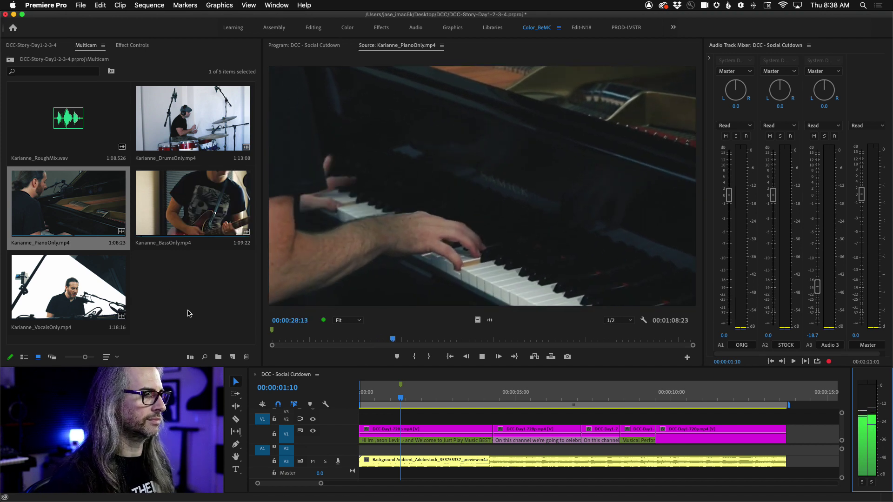
key("space")
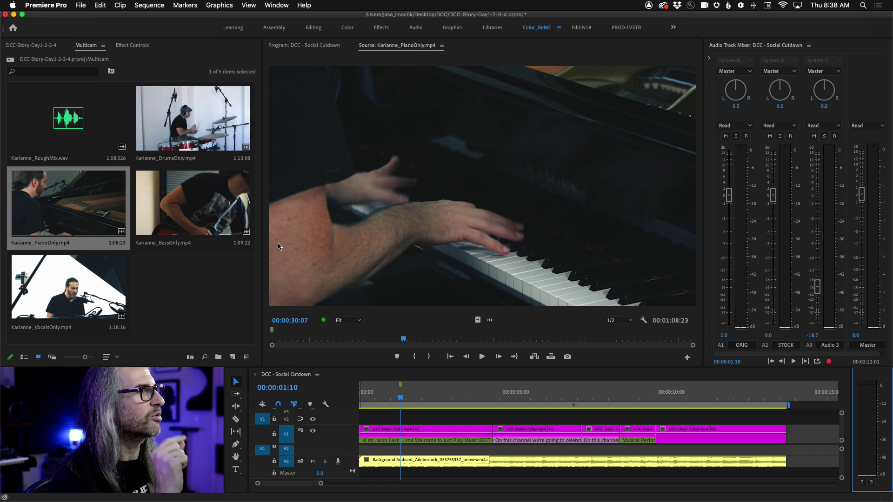
Open Karianne_BassOnly.mp4 in the source monitor and play it from around its marker to review the bass performance
double_click(177, 203)
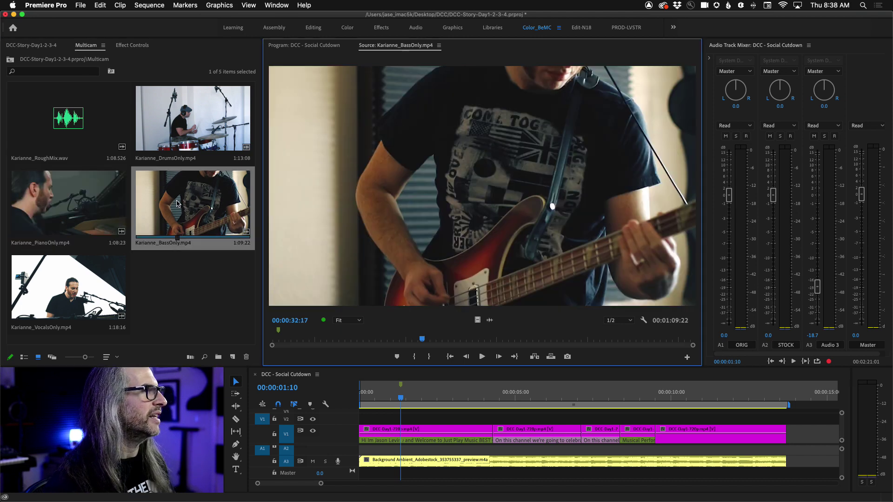
left_click(299, 333)
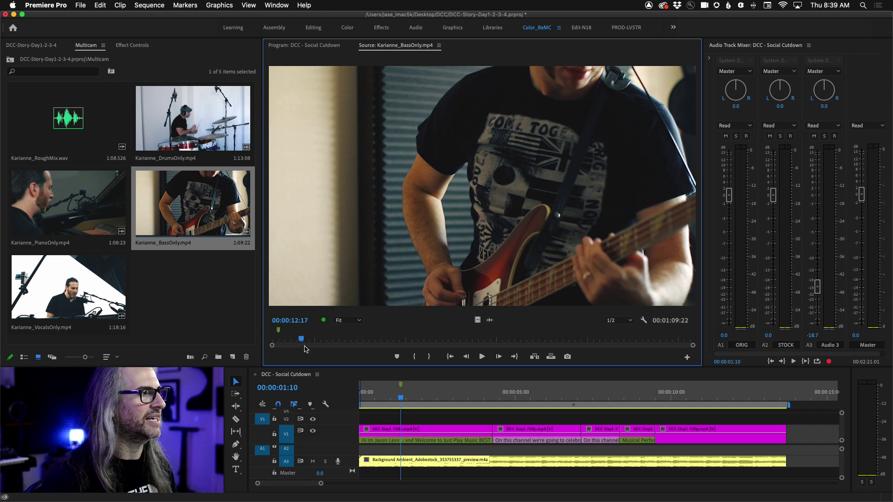
left_click_drag(303, 340, 280, 340)
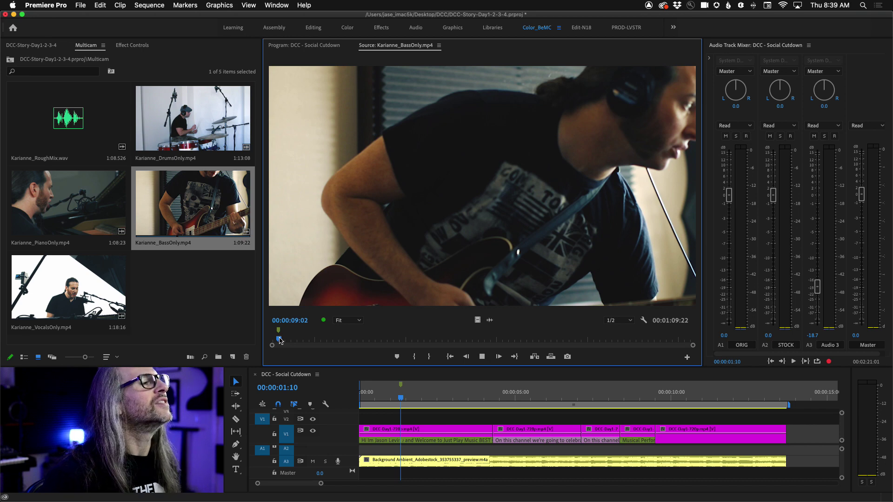
key("space")
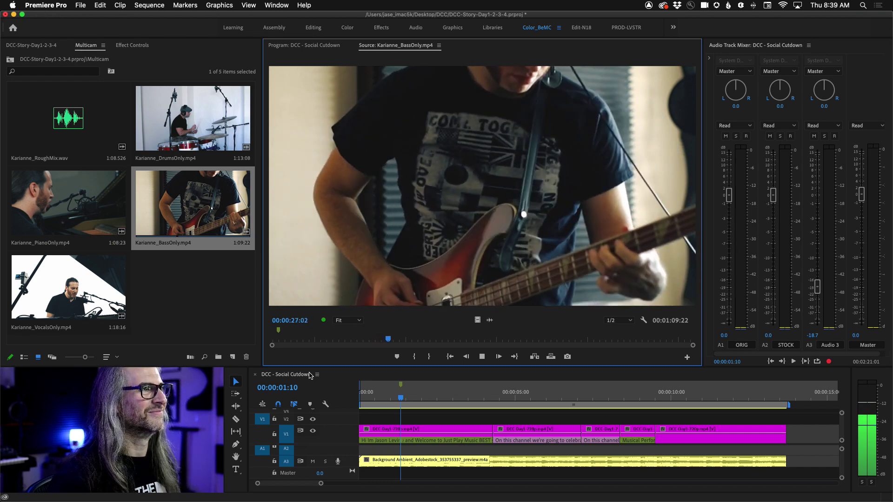
key("space")
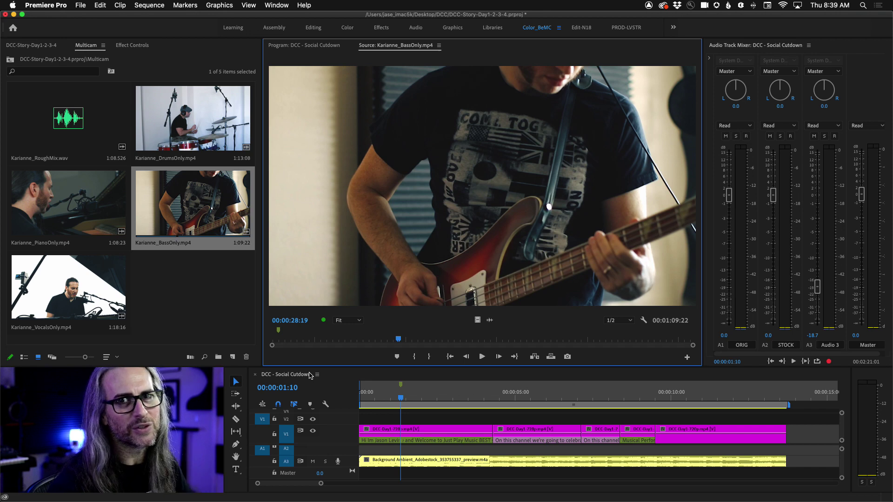
Open Karianne_VocalsOnly.mp4 in the source monitor and play it from the beginning to review the vocal performance
double_click(57, 292)
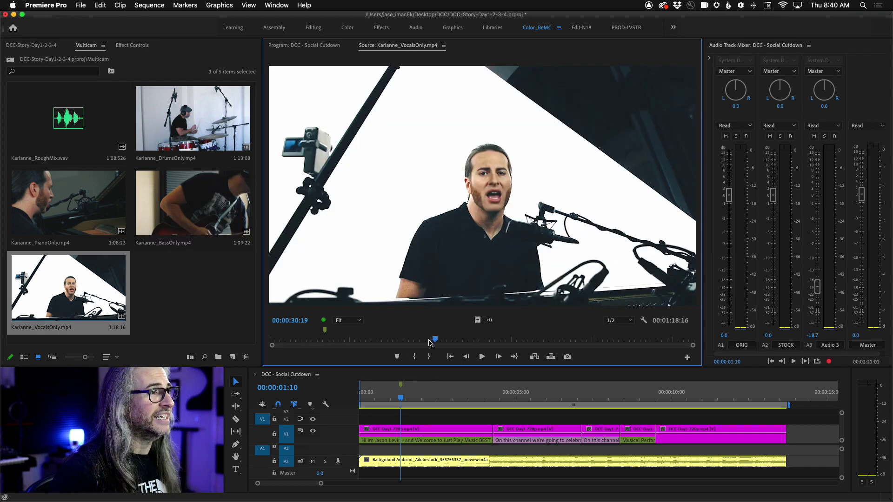
left_click_drag(434, 340, 270, 341)
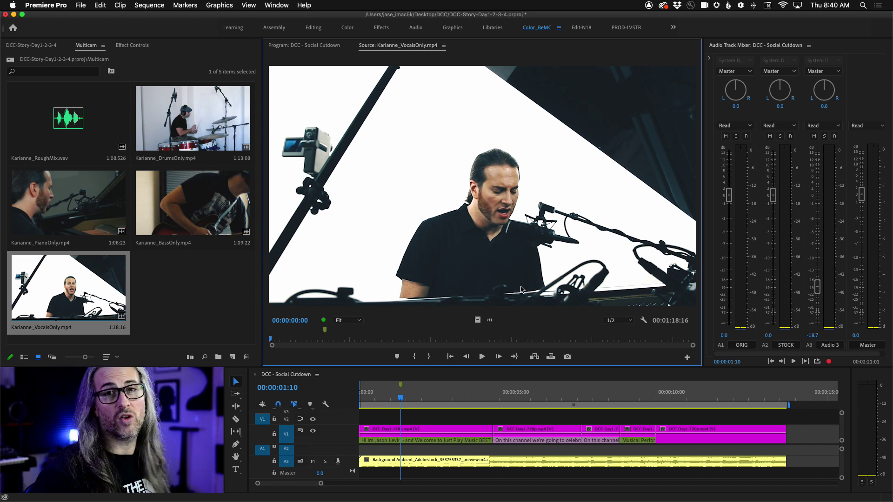
key("space")
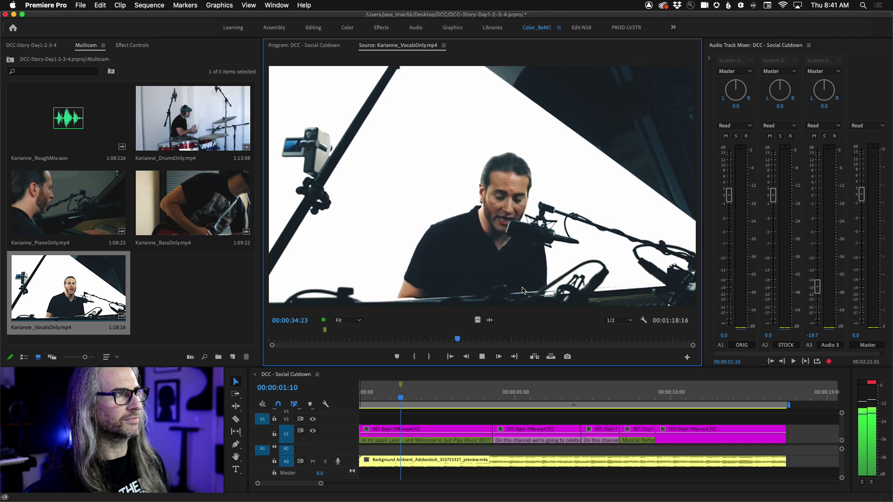
key("space")
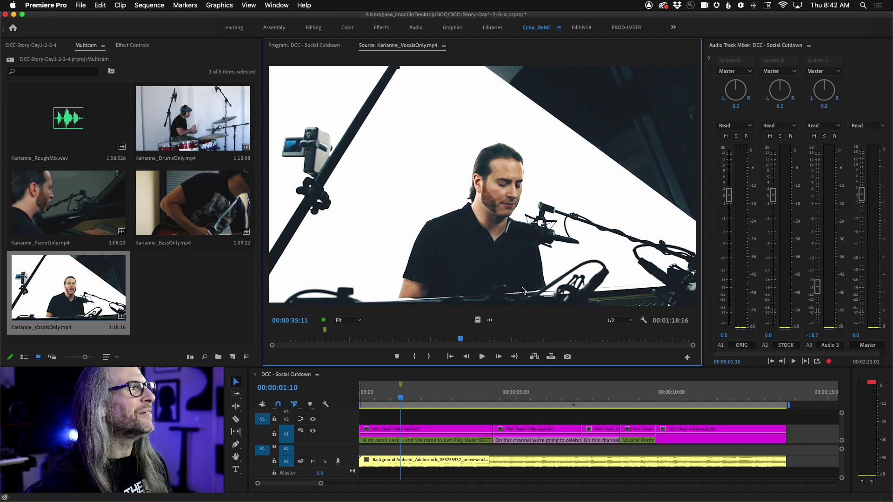
Open the Karianne_RoughMix.wav audio in the source monitor and play its opening seconds
double_click(78, 119)
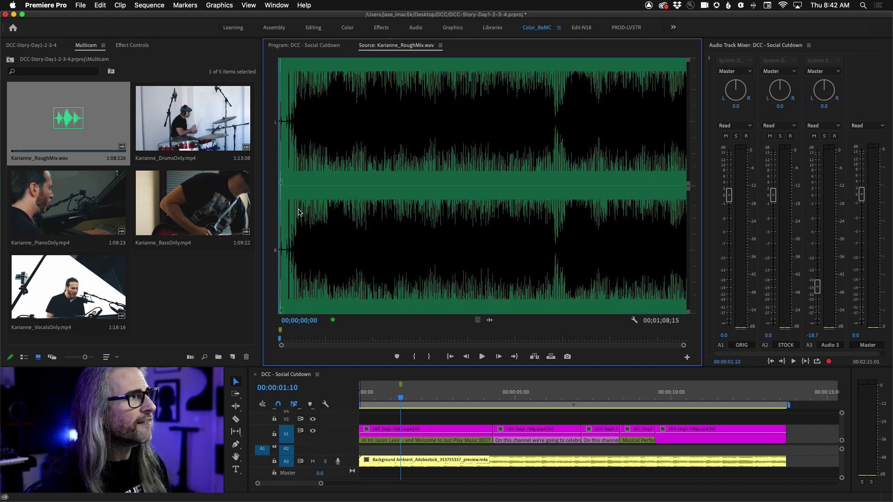
mouse_move(281, 342)
left_mouse_down()
mouse_move(289, 341)
mouse_move(281, 338)
left_mouse_up()
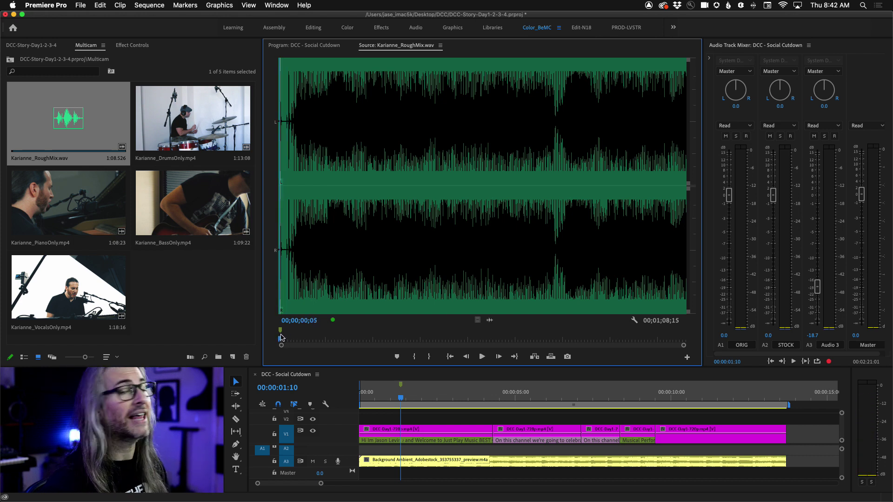
key("space")
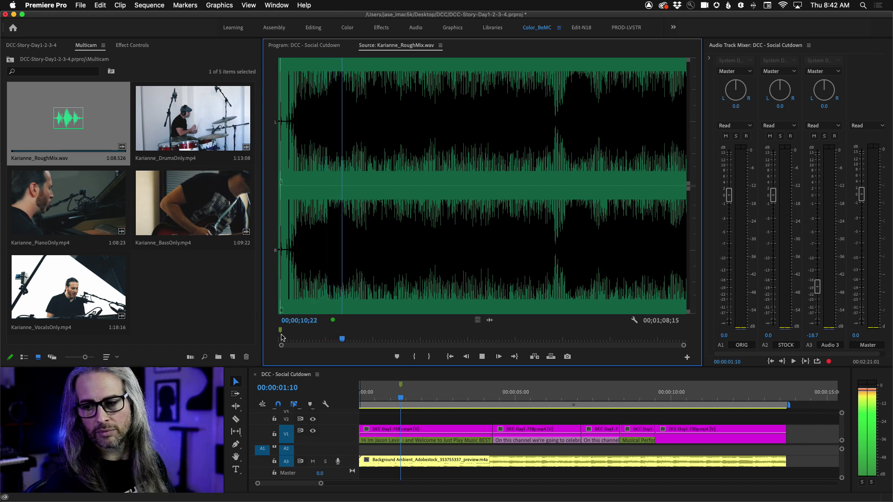
key("space")
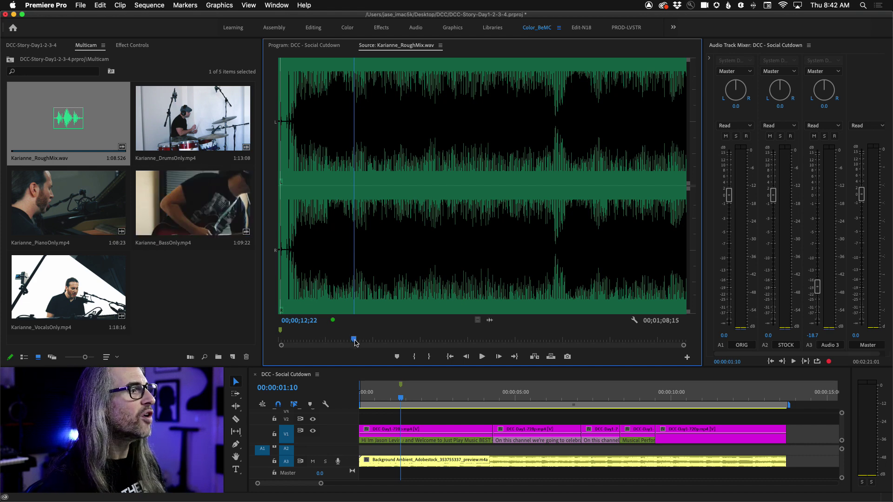
Return to the start of the rough mix and examine its waveform closely around the marker at the first hit
left_click_drag(354, 343, 280, 343)
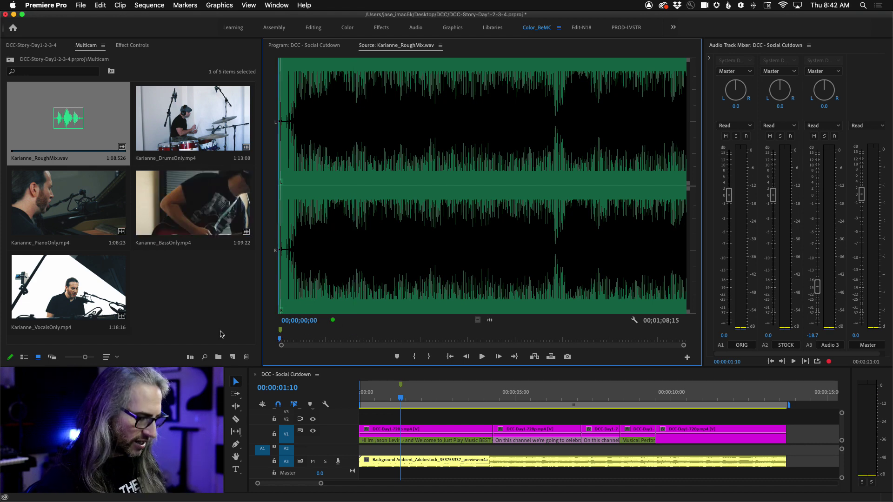
key("=")
key("=")
key("=")
key("=")
key("=")
key("=")
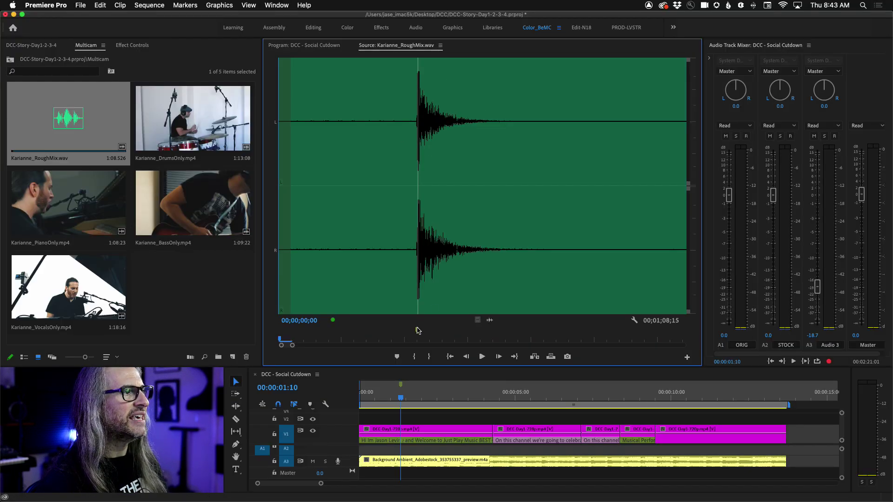
key("minus")
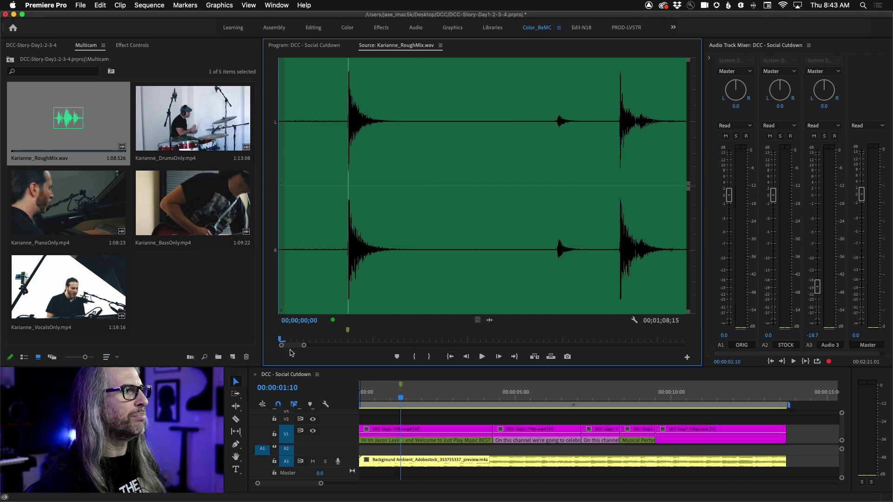
Display Karianne_DrumsOnly.mp4 as an audio waveform and place the playhead just before the clip's marker
double_click(173, 122)
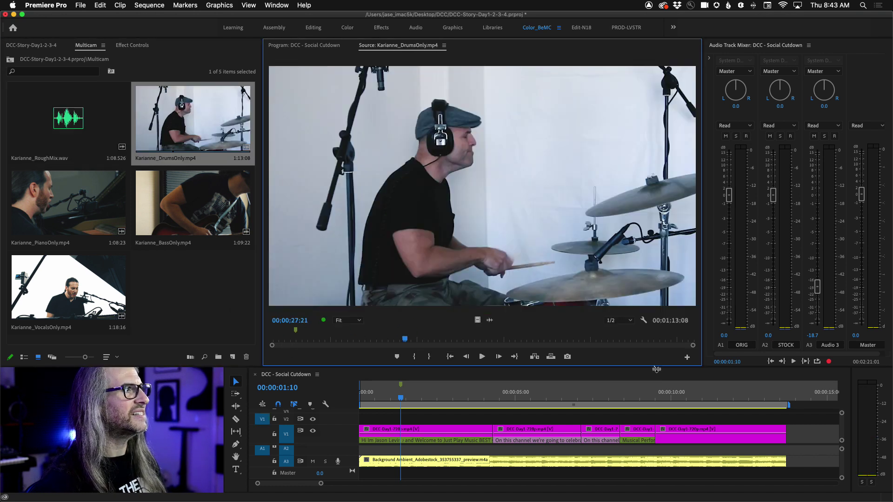
left_click(644, 320)
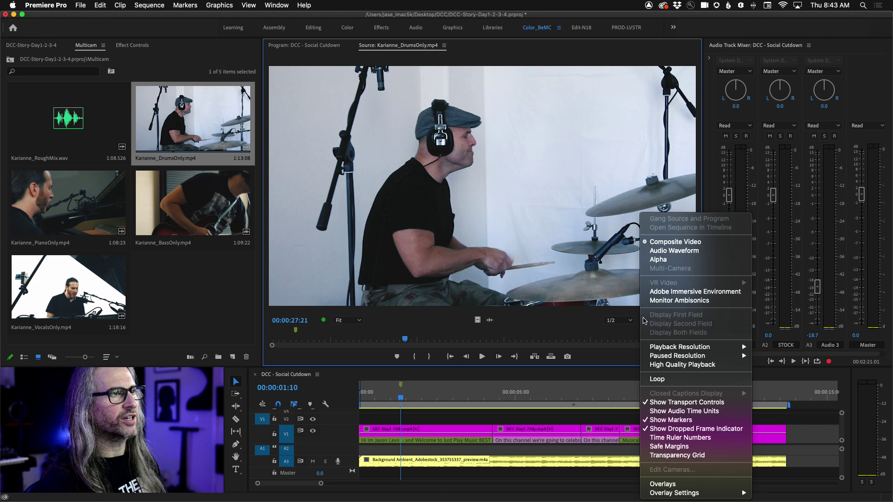
left_click(674, 251)
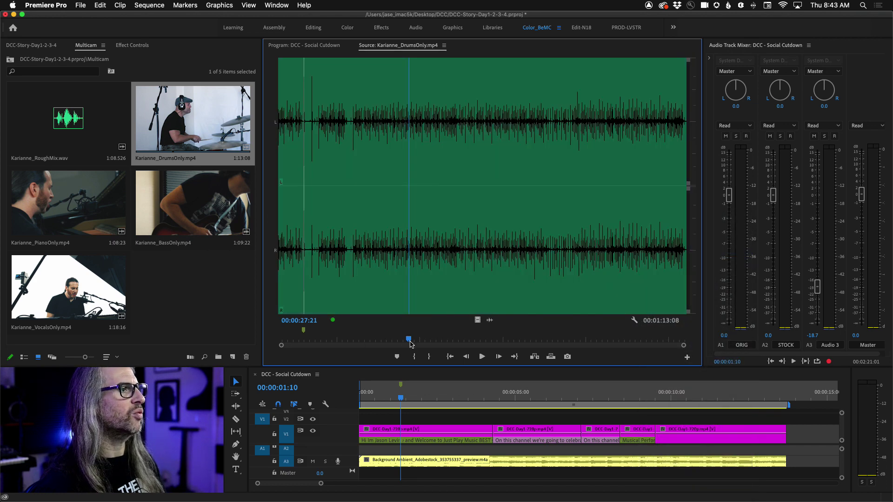
left_click_drag(409, 341, 303, 325)
key("=")
key("=")
key("=")
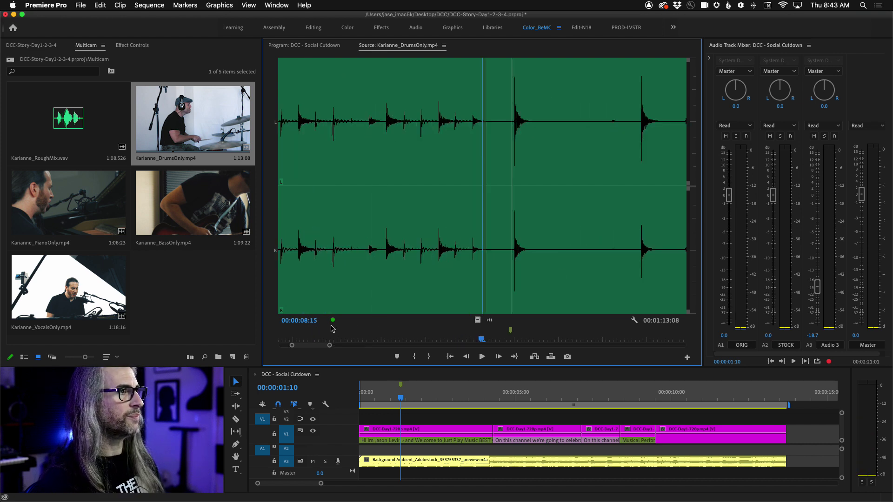
Play the drum clip's count-in past the marker and check the marker against the waveform's hits
key("space")
key("space")
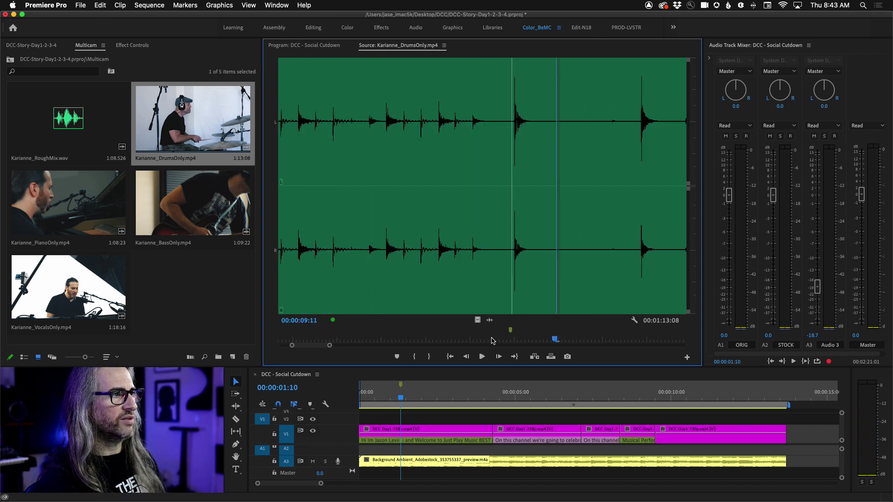
key("space")
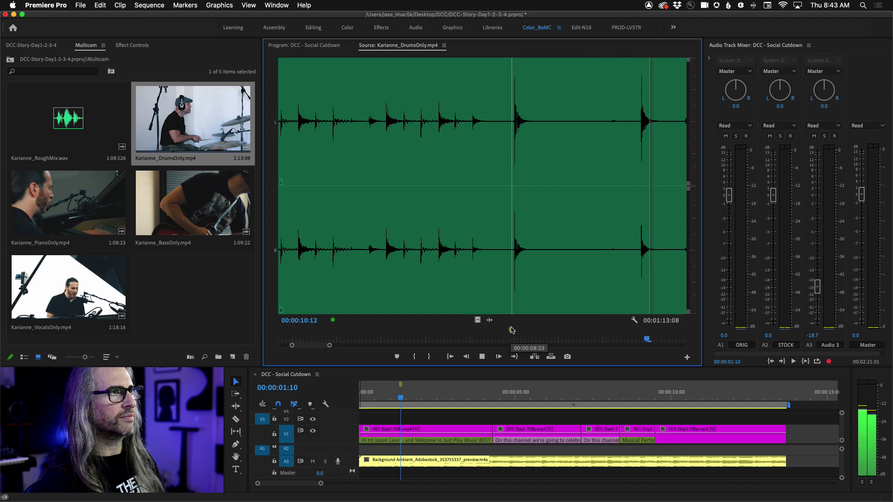
key("-")
key("-")
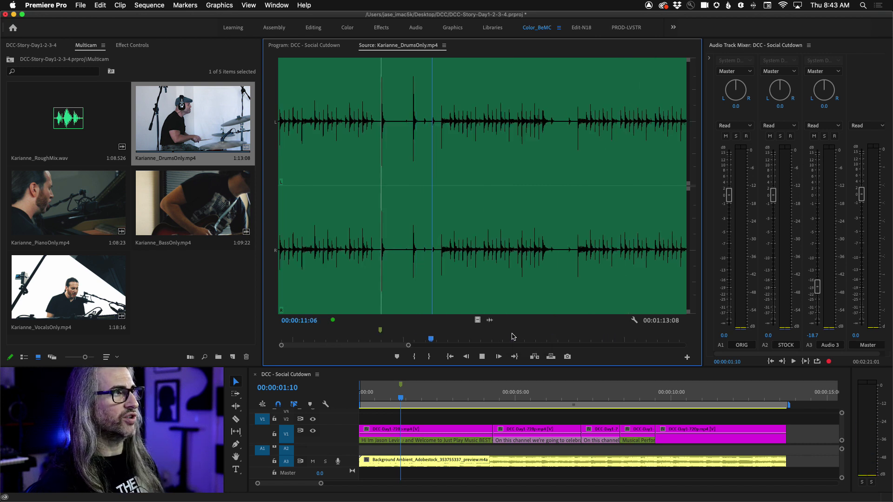
key("space")
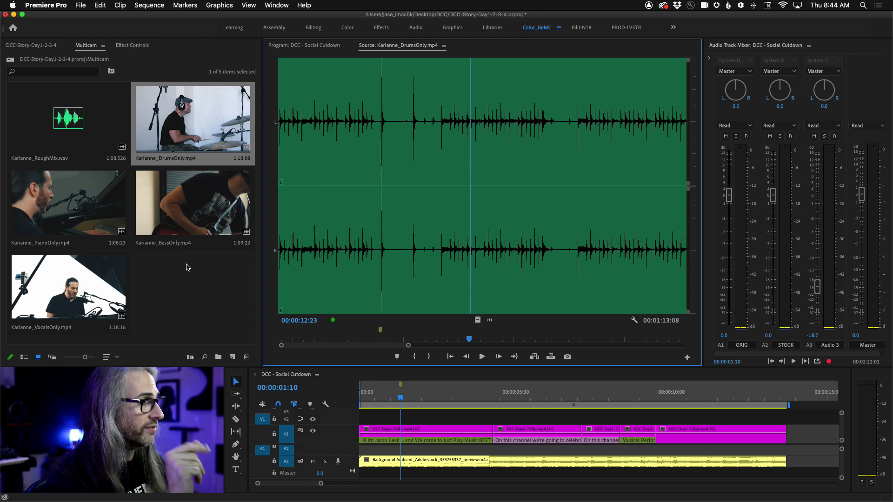
Create a new sequence from the Karianne_VocalsOnly.mp4 clip
left_click(49, 298)
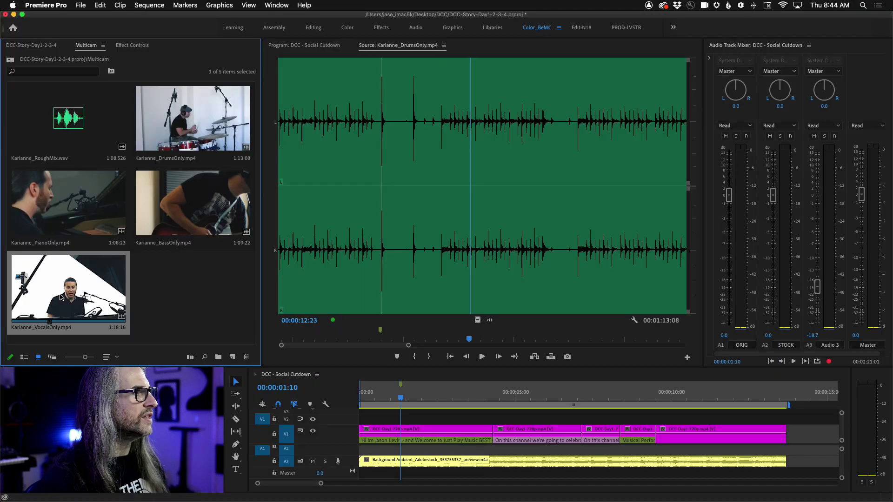
right_click(60, 298)
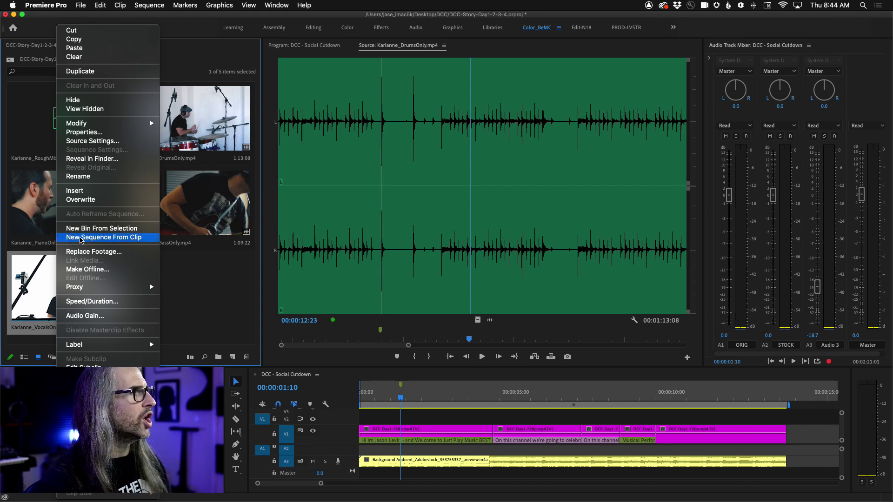
left_click(72, 239)
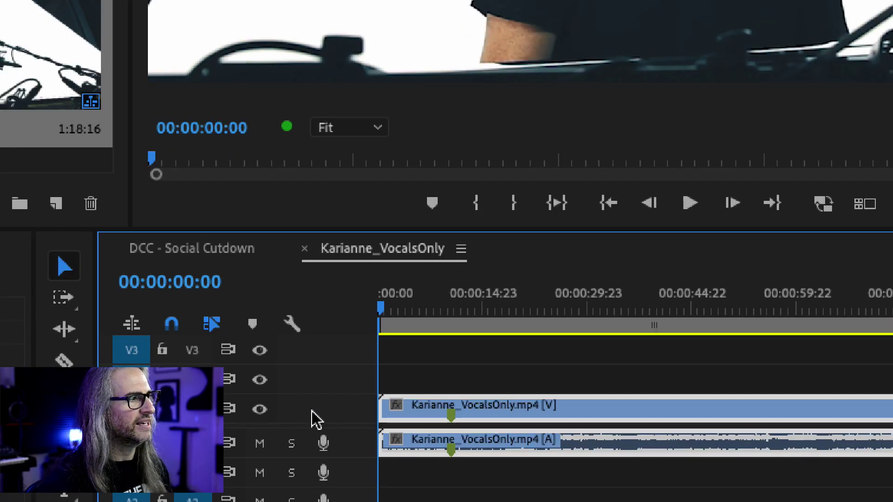
Add one video track after Video 3 and one standard audio track after Audio 3 to the Karianne_VocalsOnly sequence
right_click(335, 414)
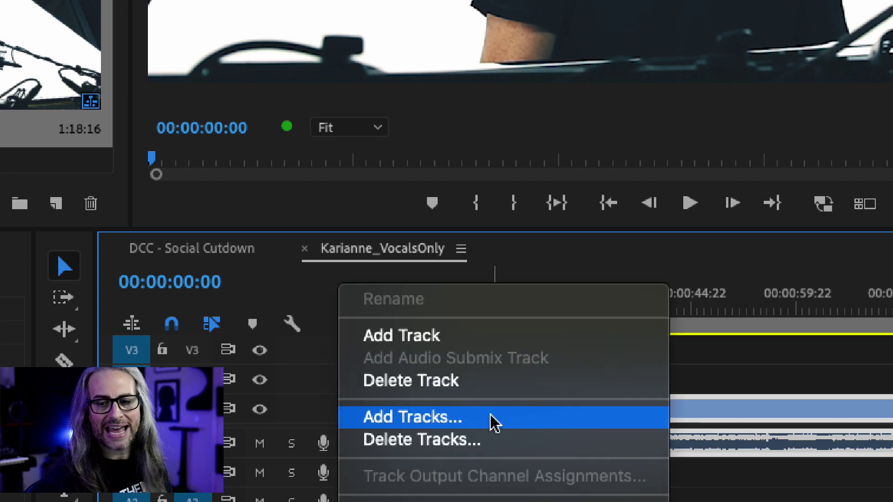
left_click(494, 422)
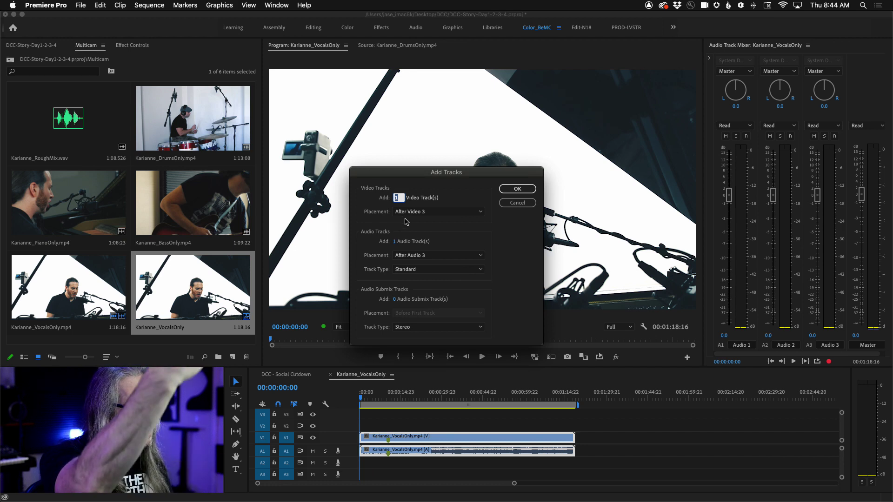
left_click(396, 242)
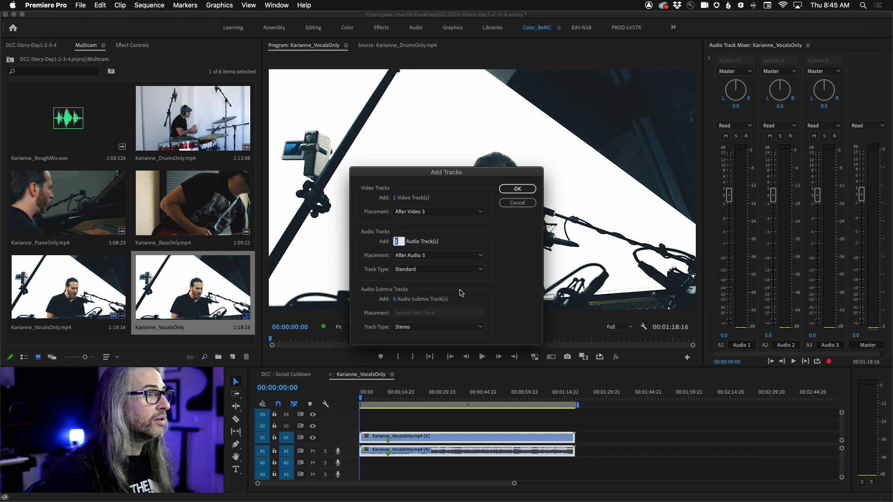
left_click(517, 189)
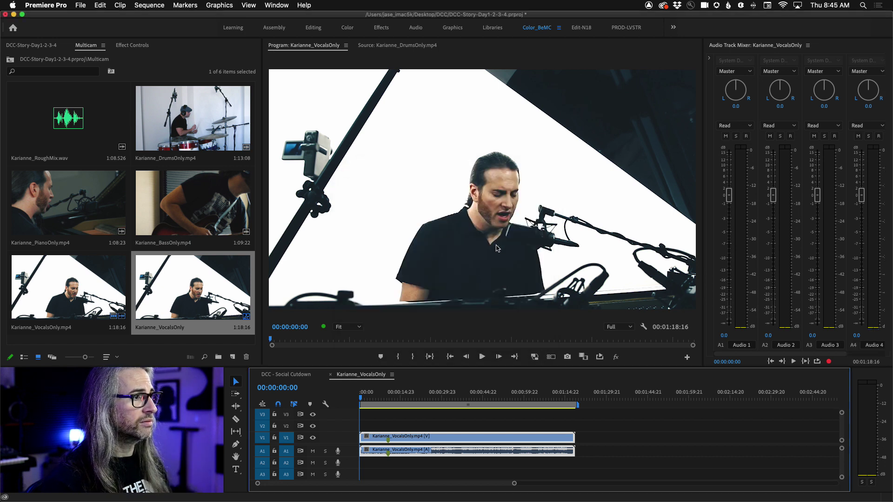
Add another video track after Video 4 and one standard audio track placed before the first audio track
right_click(344, 454)
left_click(372, 440)
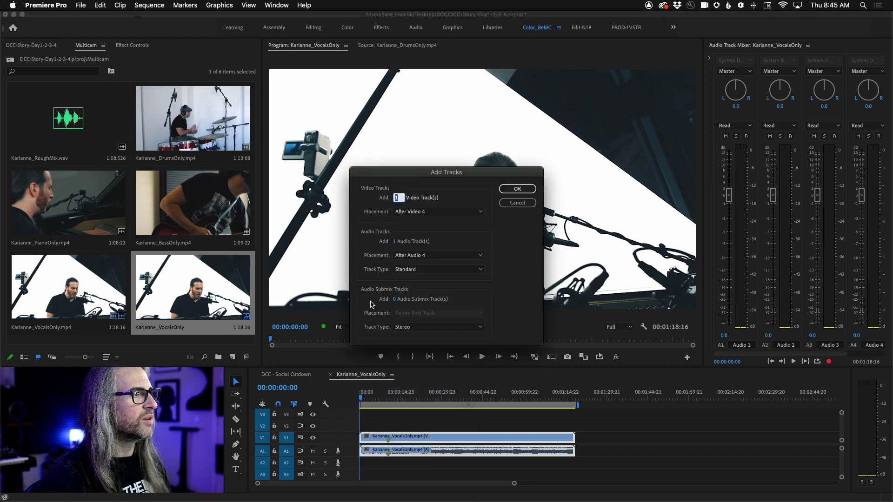
left_click(429, 256)
left_click(432, 266)
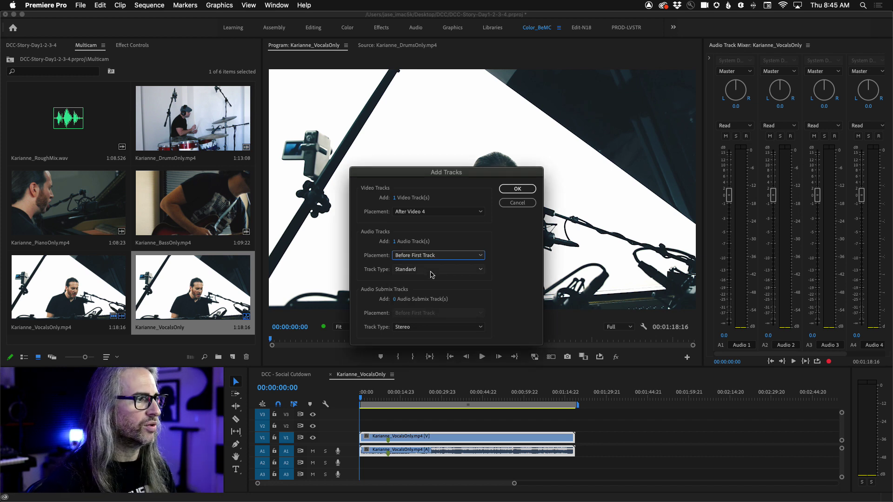
left_click(517, 188)
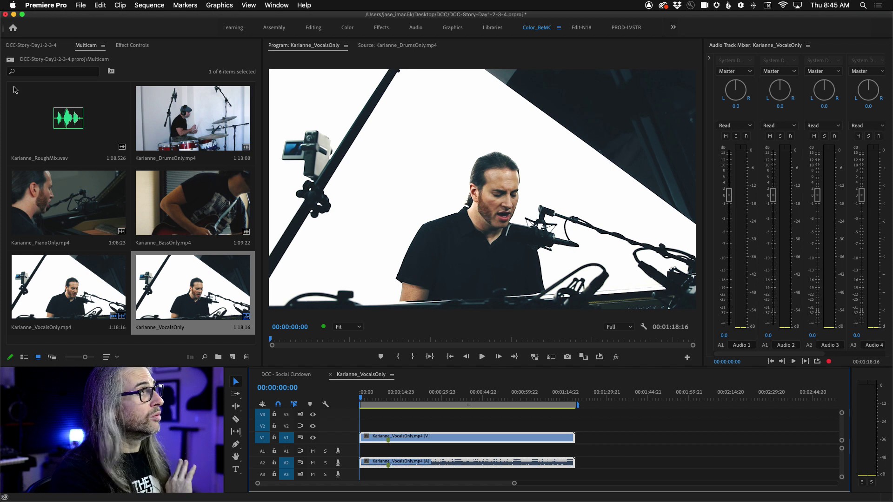
Place Karianne_RoughMix.wav at the start of Audio 1 and enlarge Audio 1 and Audio 2 to show their waveforms
left_click(62, 120)
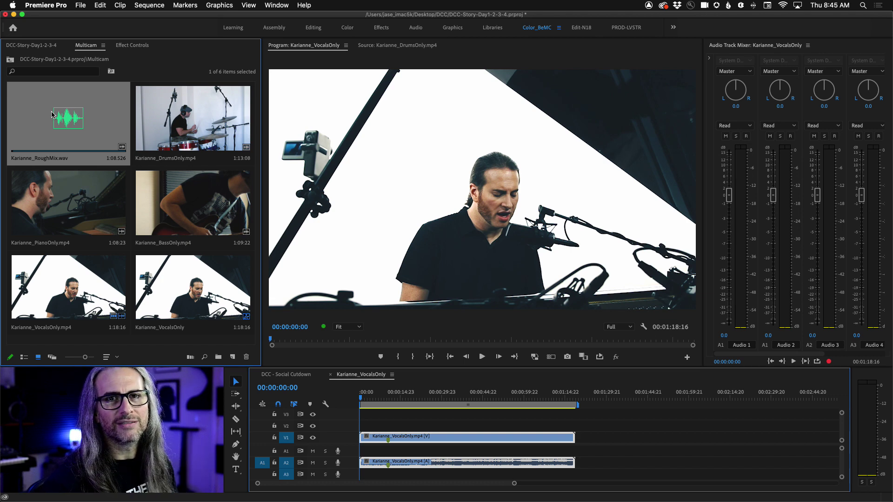
left_click_drag(34, 124, 368, 450)
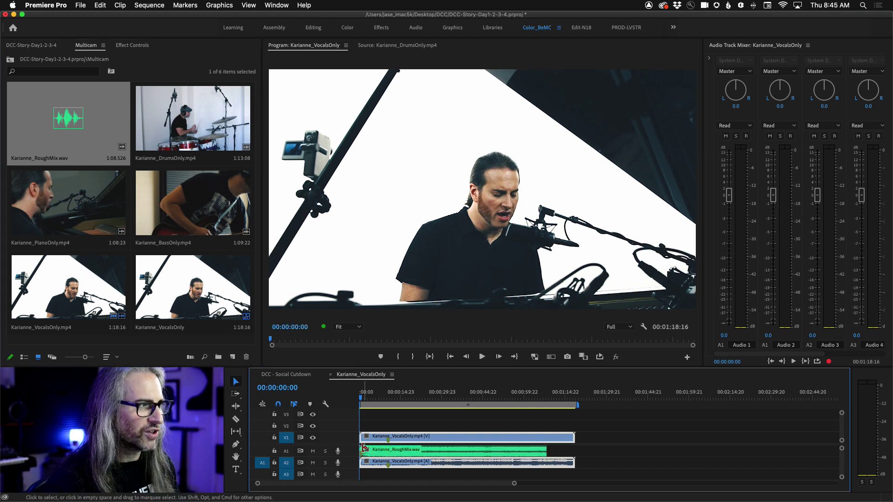
key("equal")
key("equal")
key("equal")
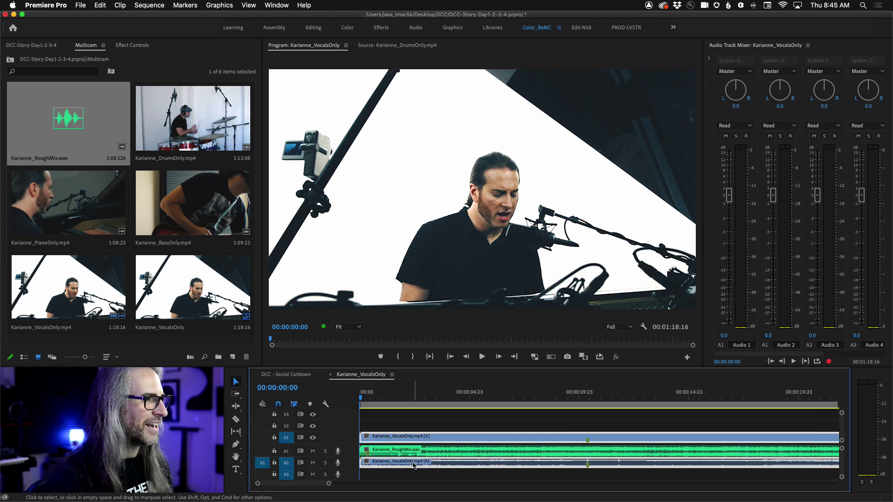
key("grave")
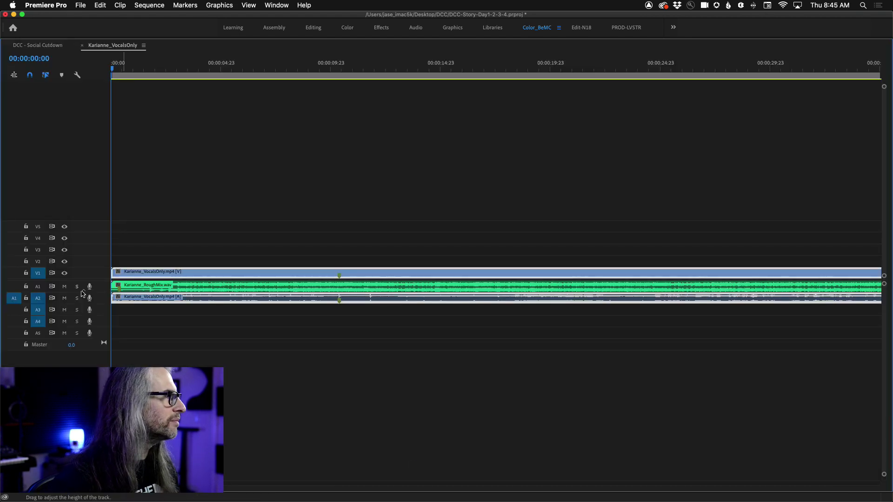
left_click_drag(75, 291, 93, 307)
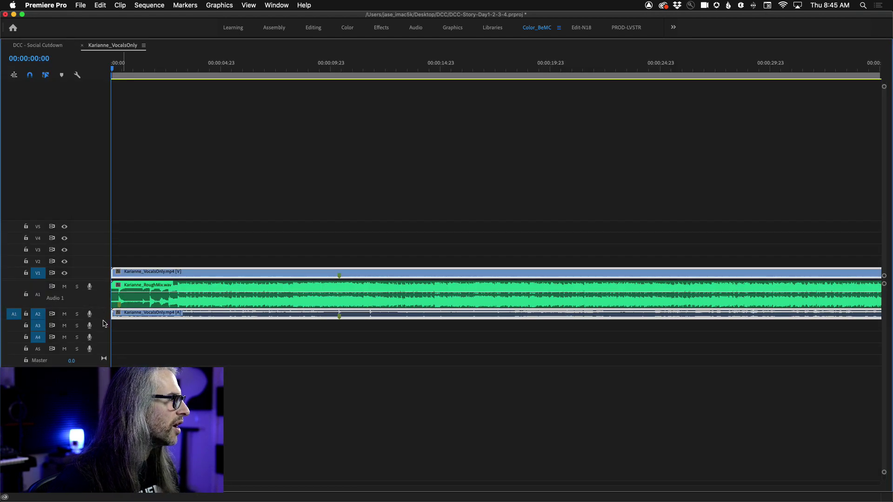
double_click(103, 319)
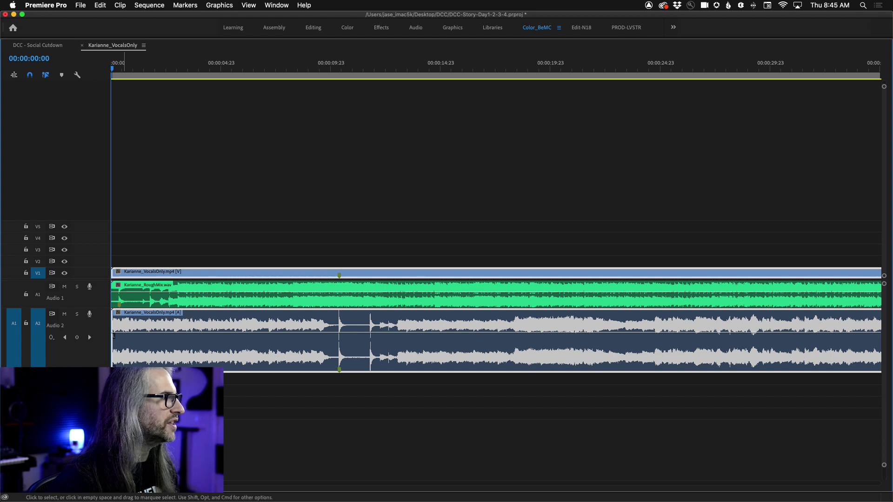
Move the rough mix along Audio 1 to align its marker with the vocals clip's marker, and make Audio 1 taller
left_click_drag(173, 300, 361, 303)
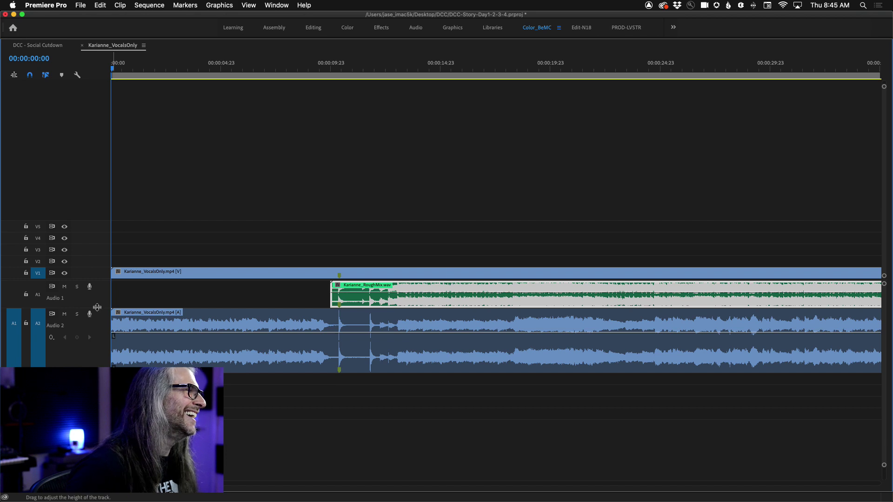
left_click_drag(97, 308, 91, 340)
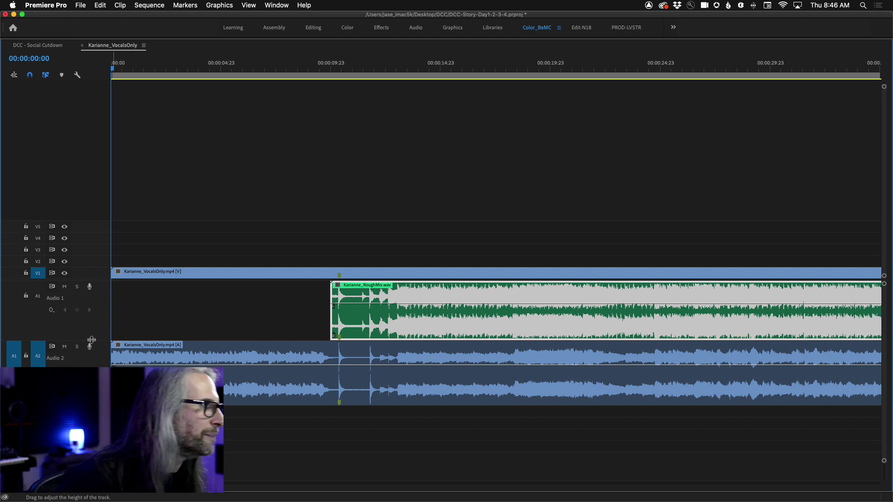
left_click(239, 327)
Place the playhead at 00:00:10:10 and examine closely how the rough mix and vocals waveforms line up at their markers
left_click(330, 74)
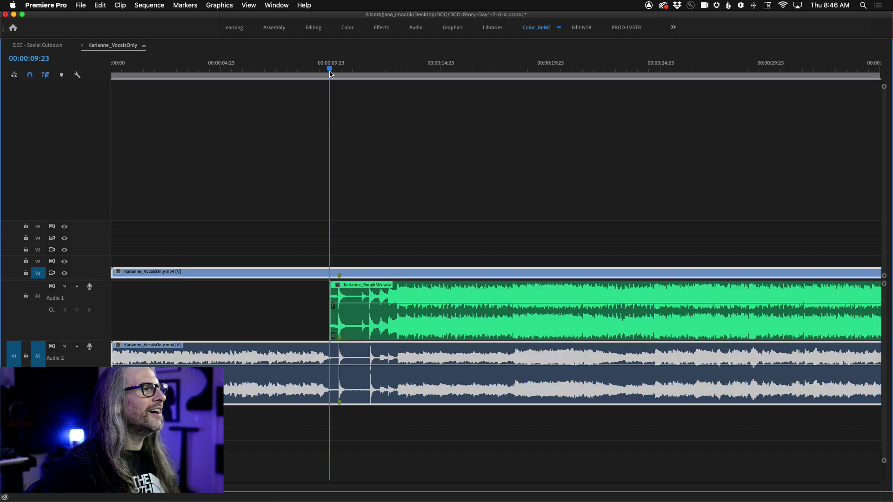
left_click_drag(331, 74, 343, 74)
key("=")
key("=")
key("=")
key("=")
key("=")
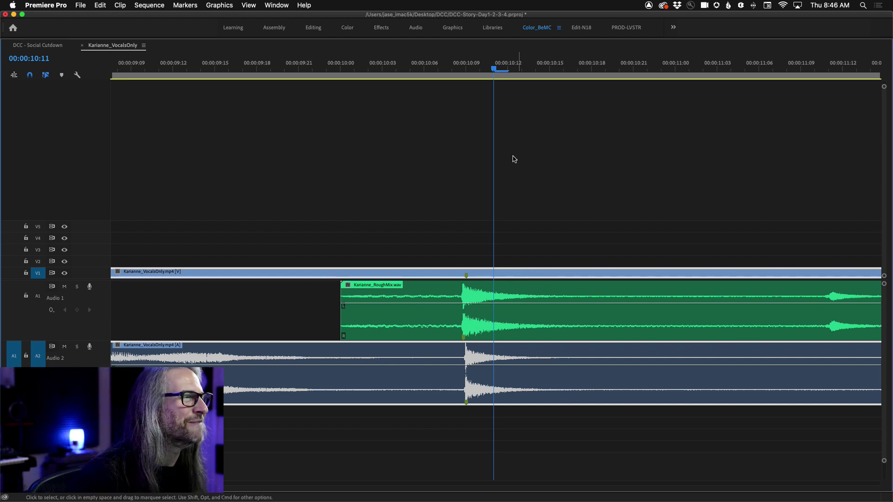
left_click(478, 72)
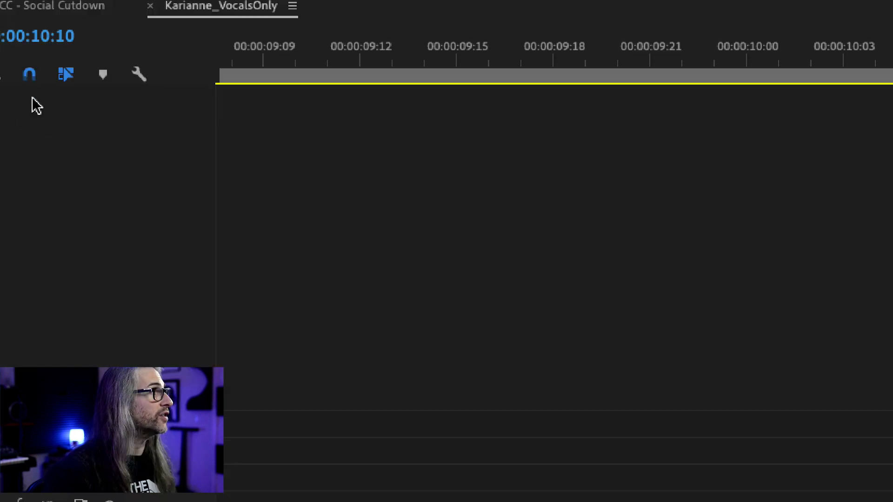
Turn off timeline snapping, select the rough mix clip and place the playhead at 00:00:10:09 on the vocals marker
left_click(29, 77)
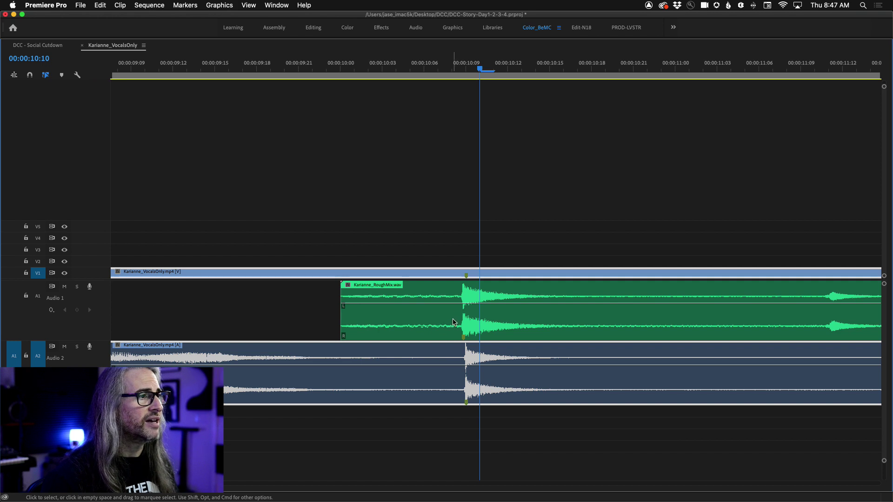
mouse_move(452, 324)
left_mouse_down()
mouse_move(466, 321)
mouse_move(451, 321)
left_mouse_up()
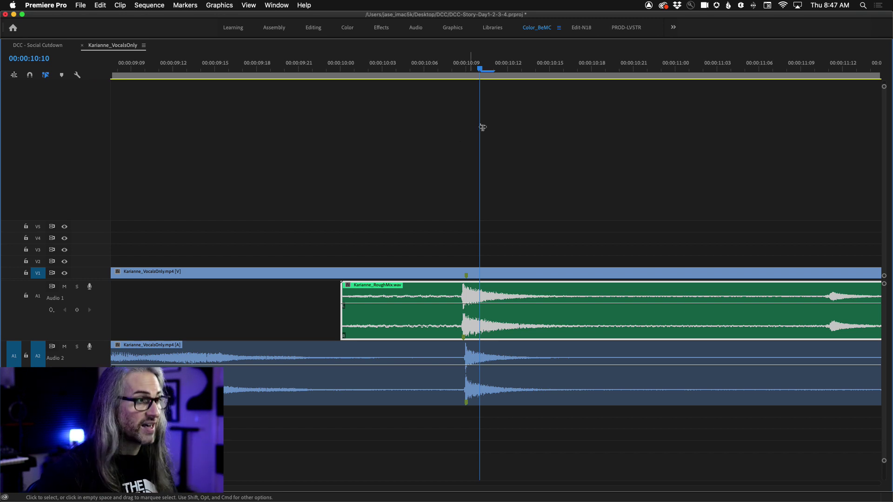
mouse_move(480, 71)
left_mouse_down()
mouse_move(448, 70)
mouse_move(550, 70)
mouse_move(422, 70)
mouse_move(466, 72)
left_mouse_up()
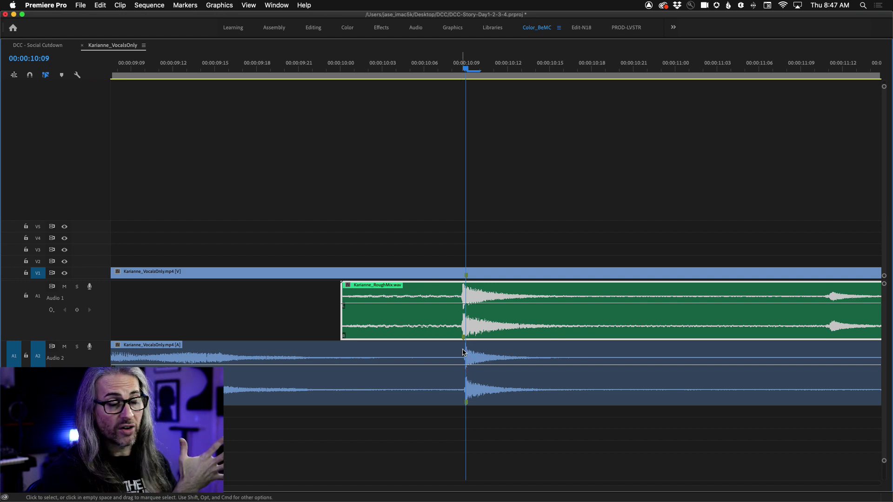
Shift the rough mix one frame later to compare the hits, and return it to its previous position
left_click_drag(453, 292, 472, 295)
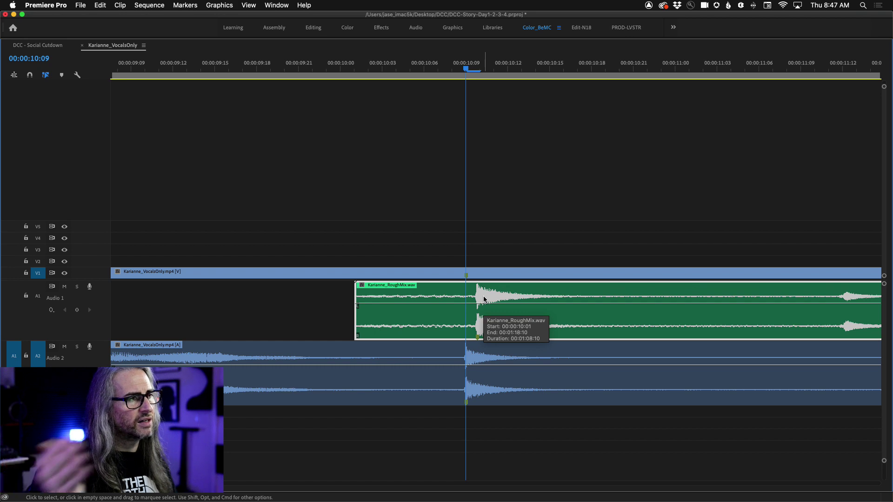
left_click_drag(484, 299, 474, 298)
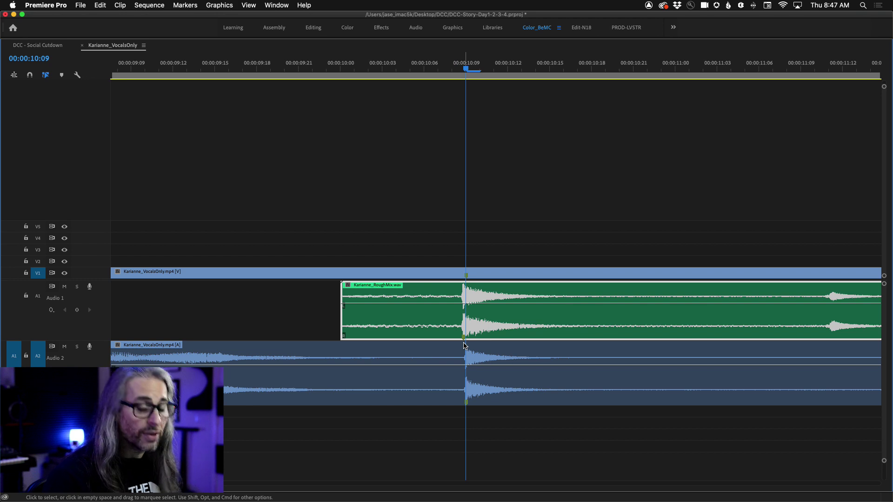
Add Karianne_DrumsOnly.mp4 to the sequence on Video 2 above the vocals clip
key("grave")
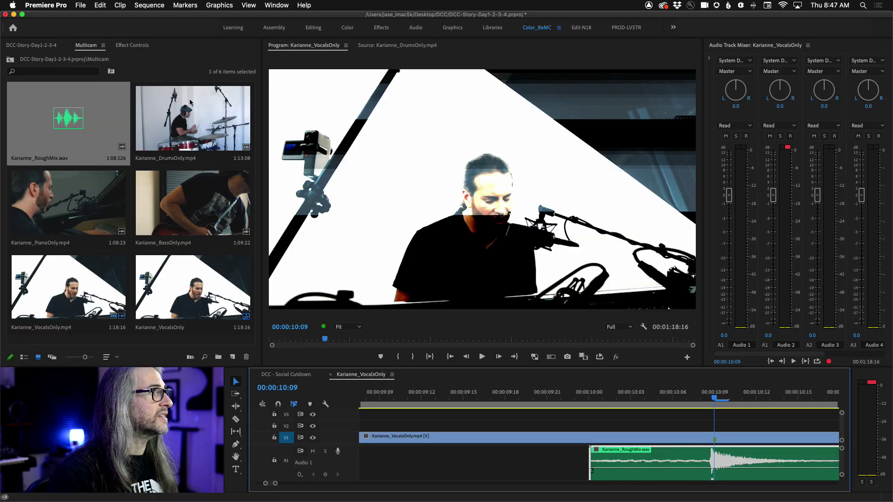
left_click_drag(191, 103, 394, 427)
key("grave")
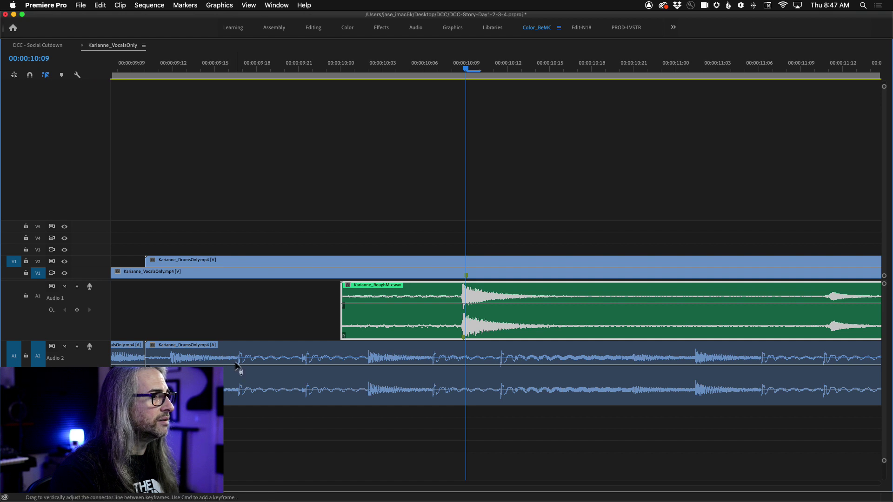
Move the drum clip's audio down to Audio 3 and enlarge that track to show its waveform
mouse_move(186, 387)
left_mouse_down()
mouse_move(186, 419)
mouse_move(186, 386)
left_mouse_up()
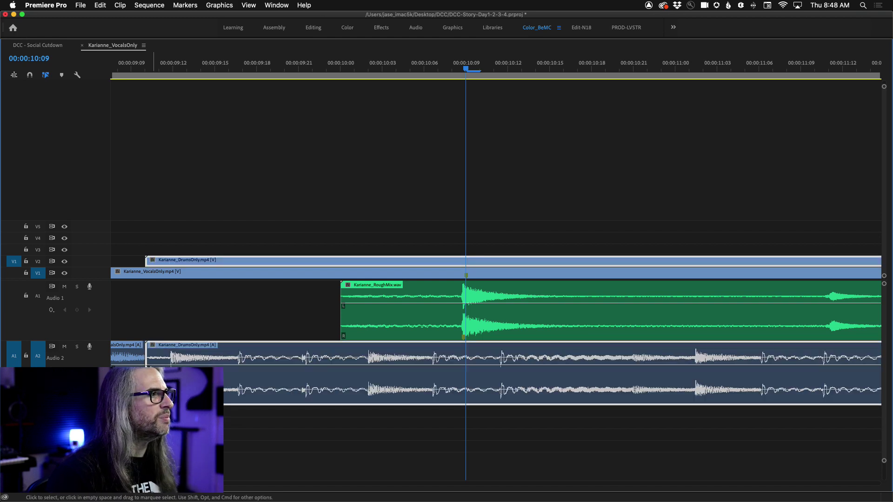
left_click_drag(186, 386, 187, 412)
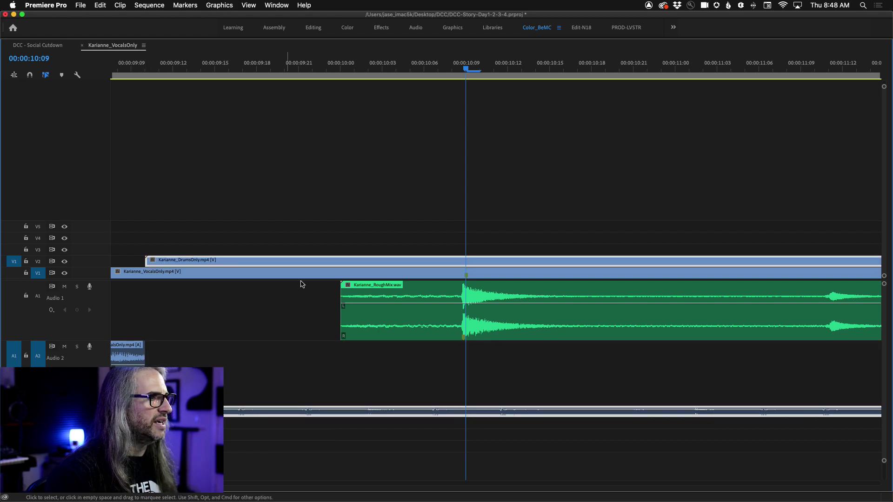
left_click_drag(181, 418, 181, 464)
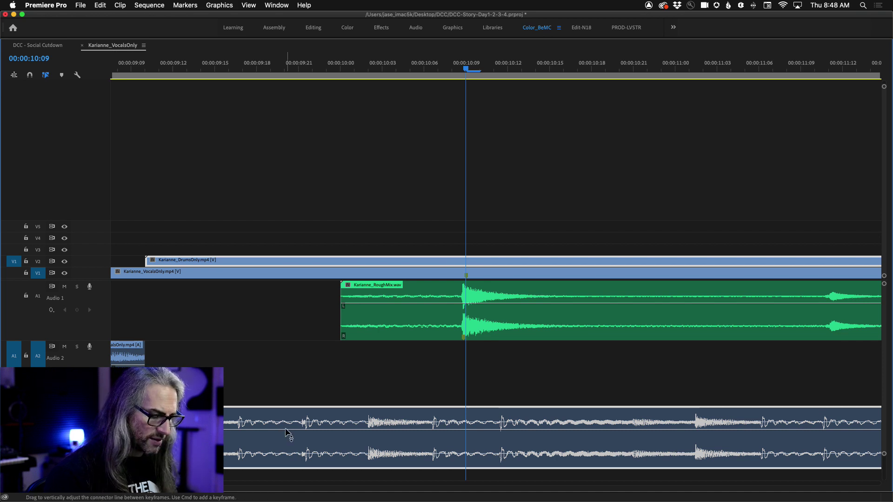
Slide the drum clip earlier so its marked first hit lines up with the rough mix's hit near 00:00:10:09
key("minus")
key("minus")
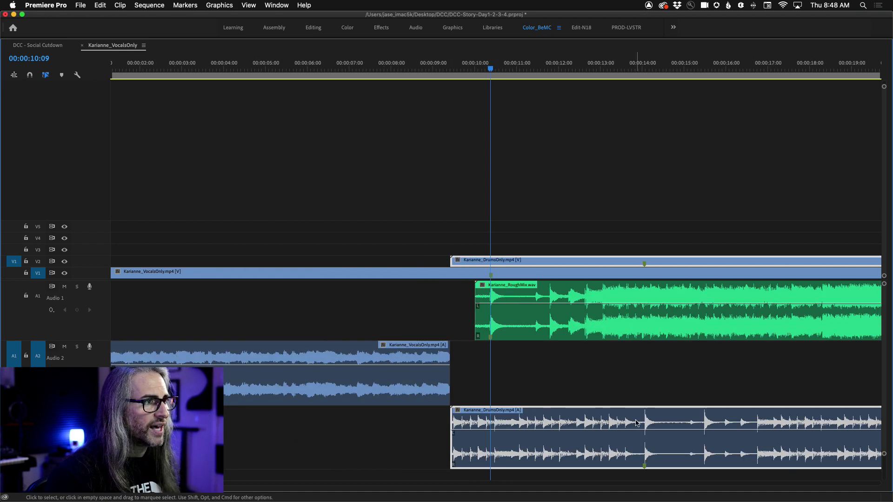
left_click_drag(636, 422, 474, 418)
key("equal")
key("equal")
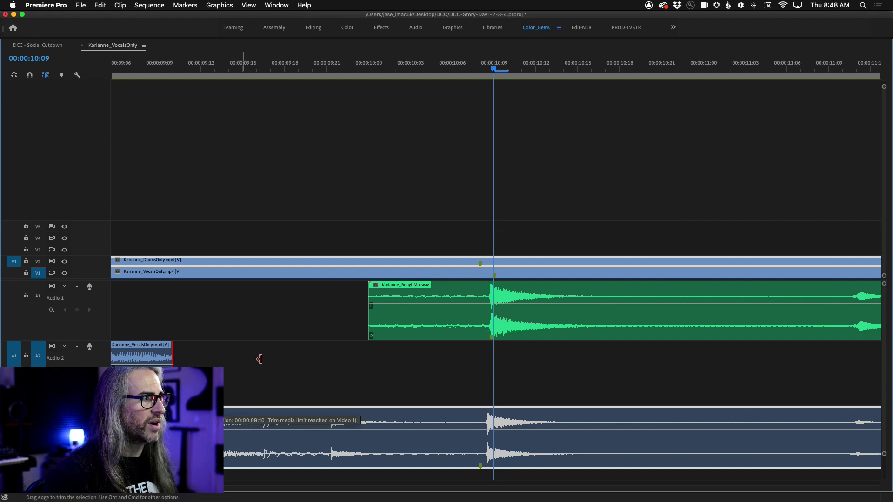
Select the vocals clip, and turn off targeting of Audio 2 and the A1 source patch
left_click(147, 357)
key("minus")
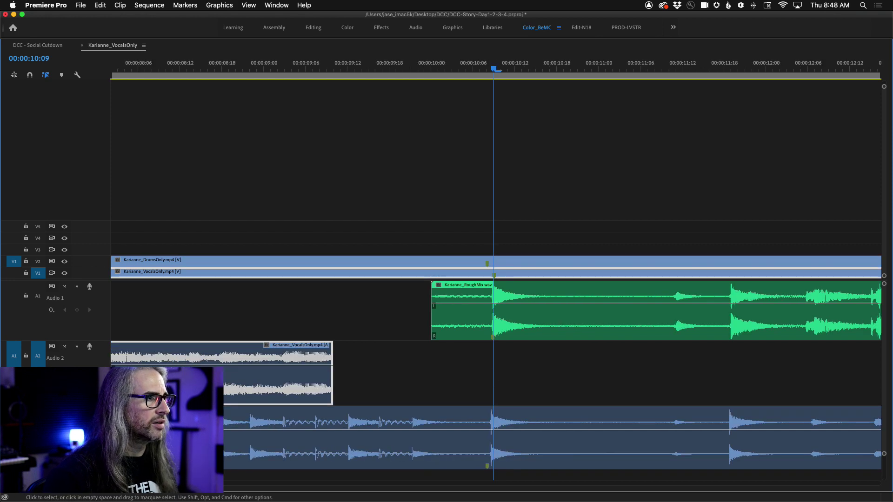
left_click(37, 363)
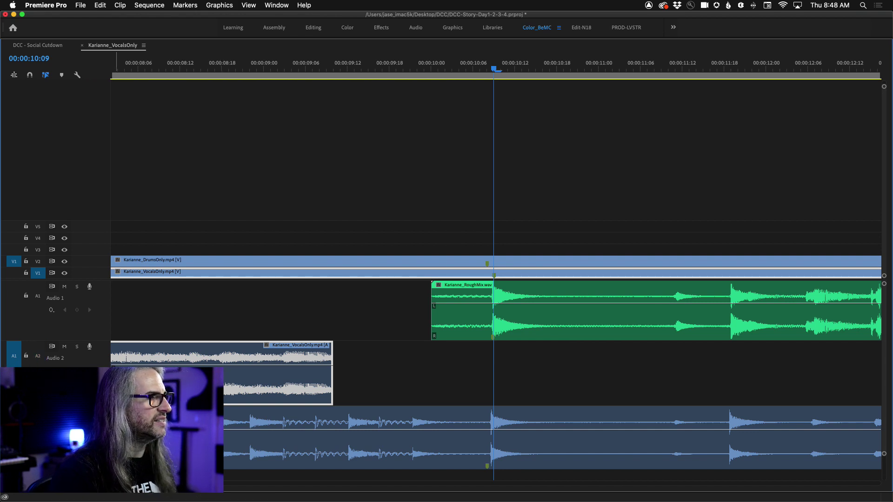
left_click(14, 356)
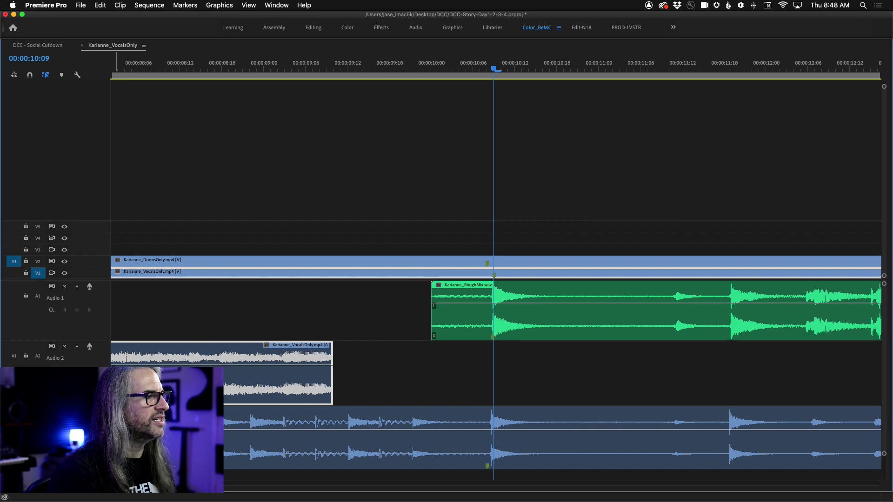
key("grave")
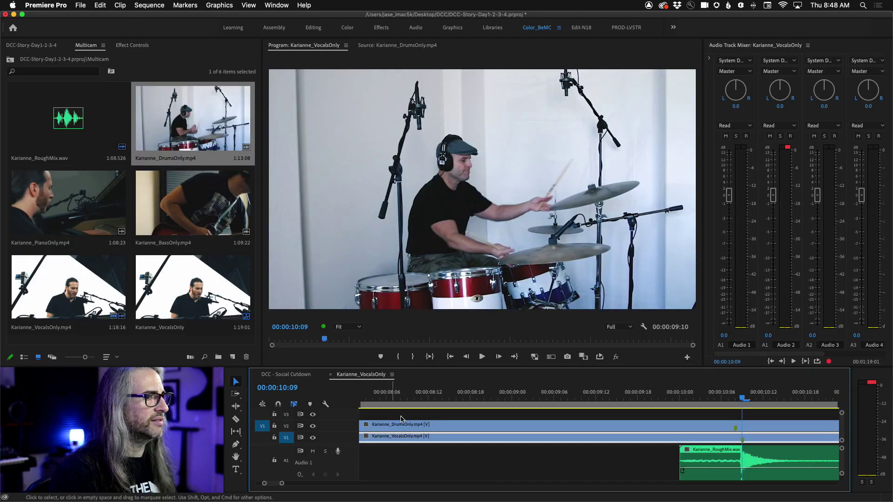
key("grave")
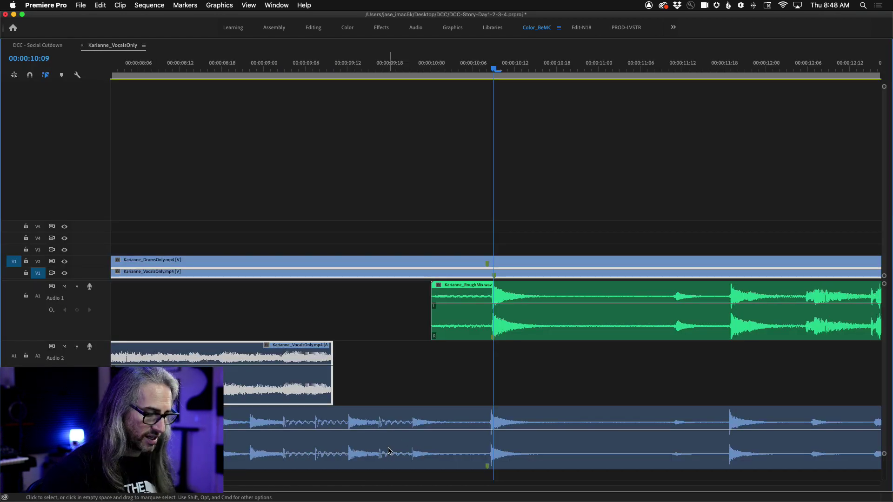
Fit the whole sequence in the timeline, shrink all audio tracks and make Audio 4 taller
key("backslash")
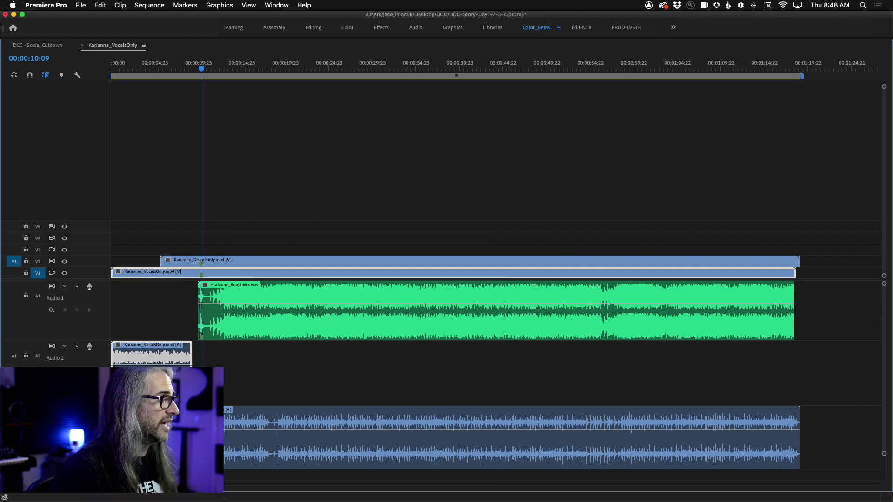
key("alt+minus")
key("alt+minus")
key("alt+minus")
key("alt+minus")
key("alt+minus")
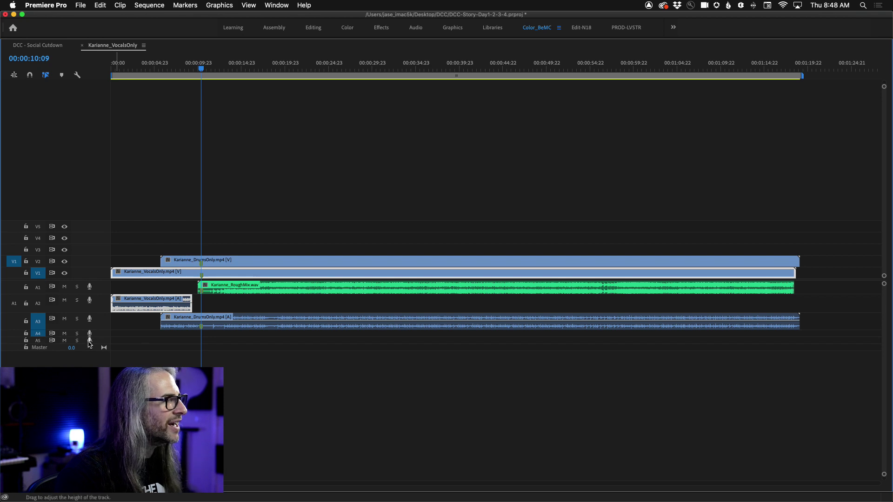
left_click_drag(99, 337, 99, 361)
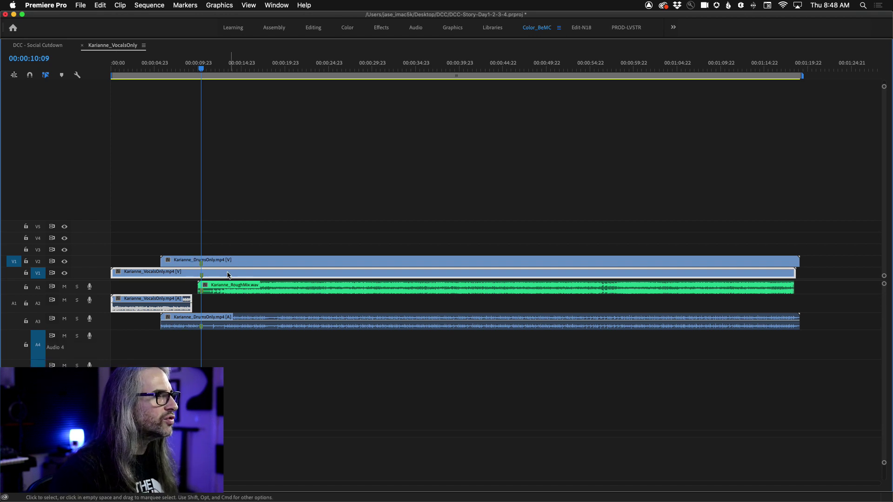
Return to the full panel layout, select Karianne_PianoOnly.mp4 in the bin, and make the timeline panel taller
key("grave")
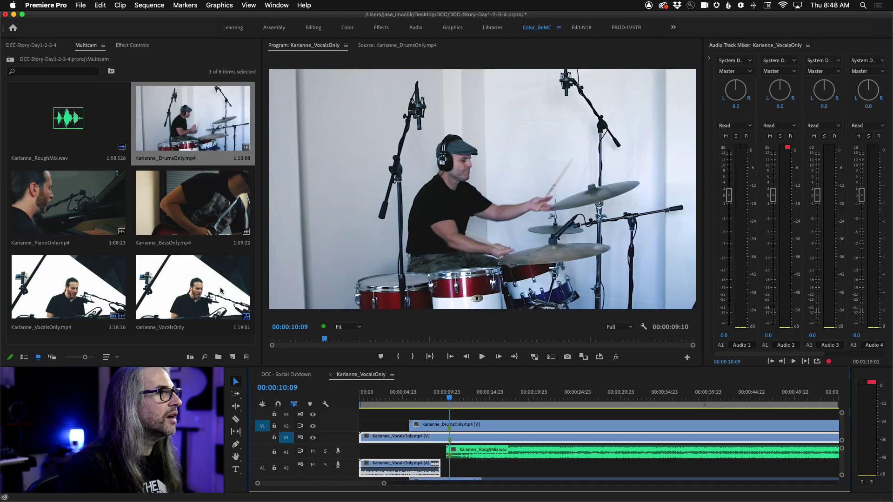
left_click(57, 205)
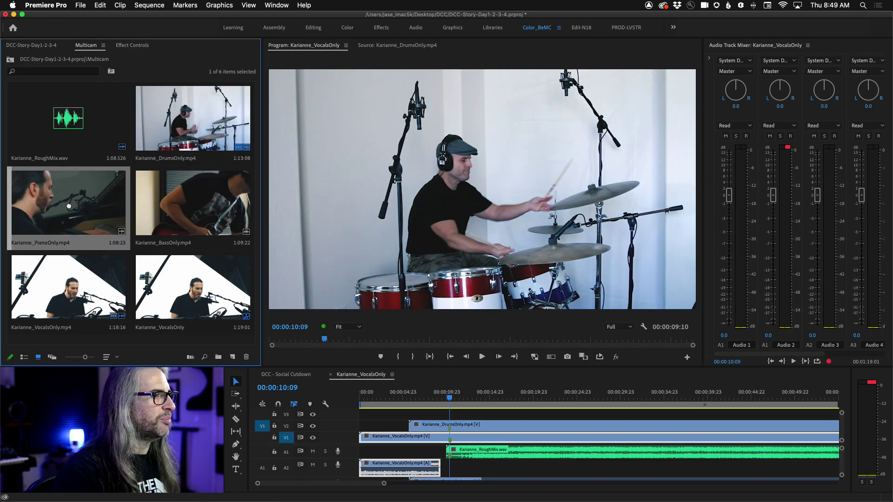
left_click_drag(380, 379, 399, 323)
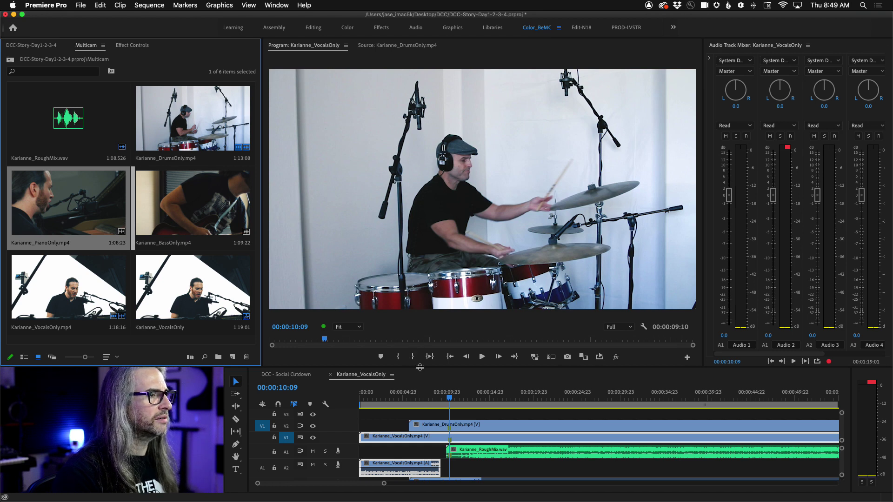
left_click_drag(420, 367, 420, 234)
Try placing Karianne_PianoOnly.mp4 on Video 3 above the drum clip, and undo the placement
left_click_drag(69, 191, 387, 348)
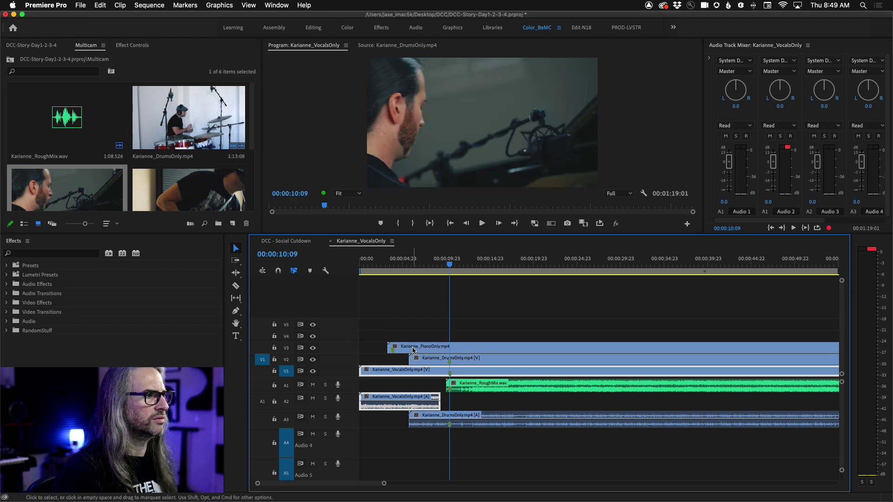
key("super+z")
Open Karianne_PianoOnly.mp4 in the Source Monitor, check its audio waveform, and return to the composite video display
double_click(41, 173)
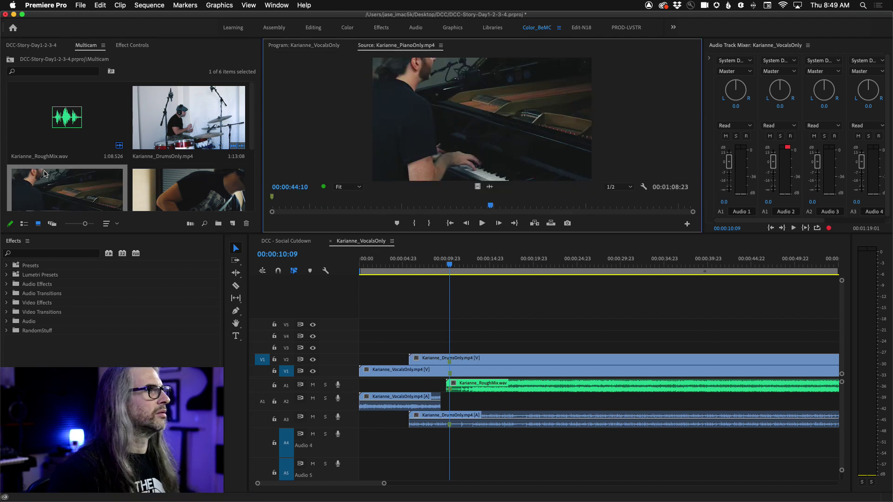
left_click(643, 186)
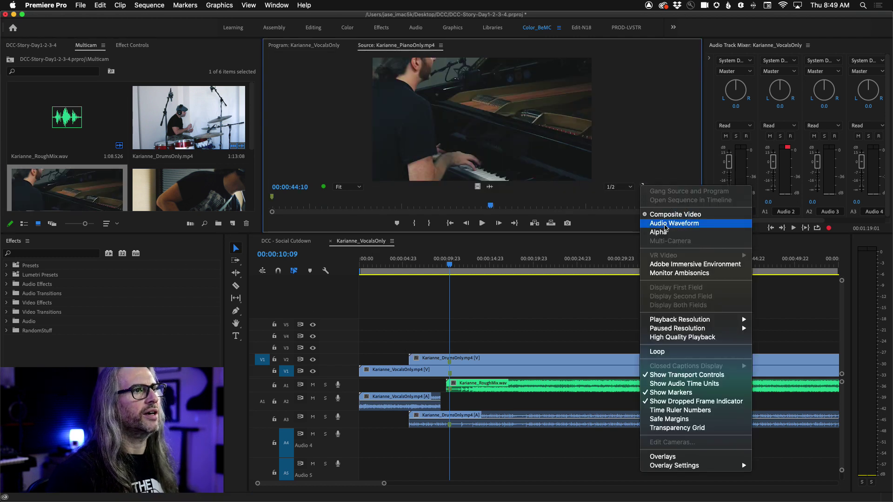
left_click(666, 225)
left_click(633, 187)
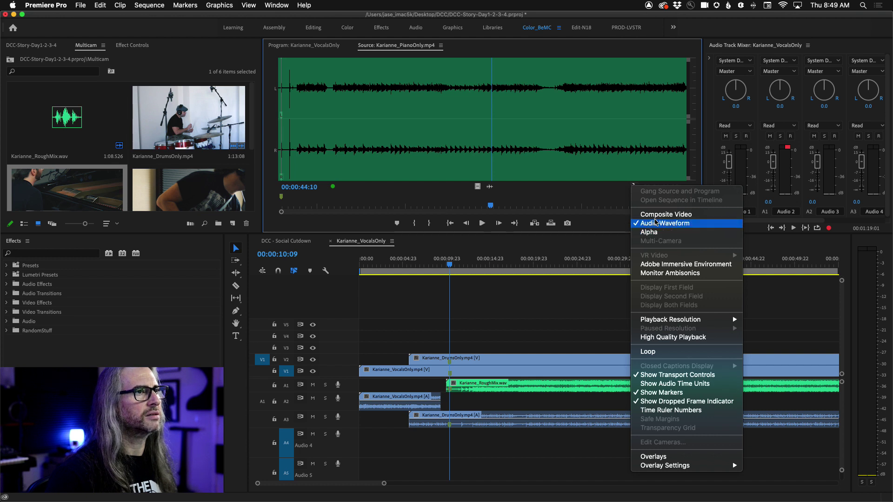
left_click(653, 208)
Patch source A1 to Audio 4, add Karianne_PianoOnly.mp4 on Video 3 and put its audio on Audio 4 near the playhead
left_click(262, 450)
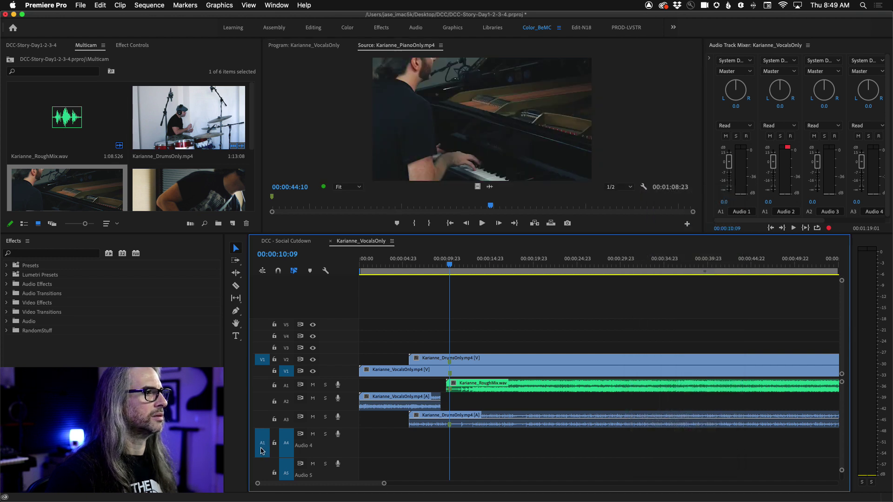
left_click_drag(52, 183, 410, 351)
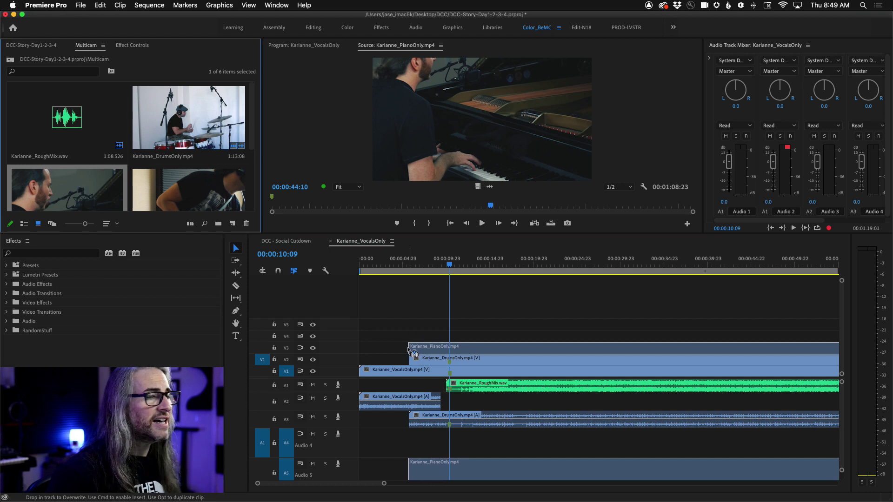
mouse_move(414, 353)
left_mouse_down()
mouse_move(399, 339)
mouse_move(411, 349)
left_mouse_up()
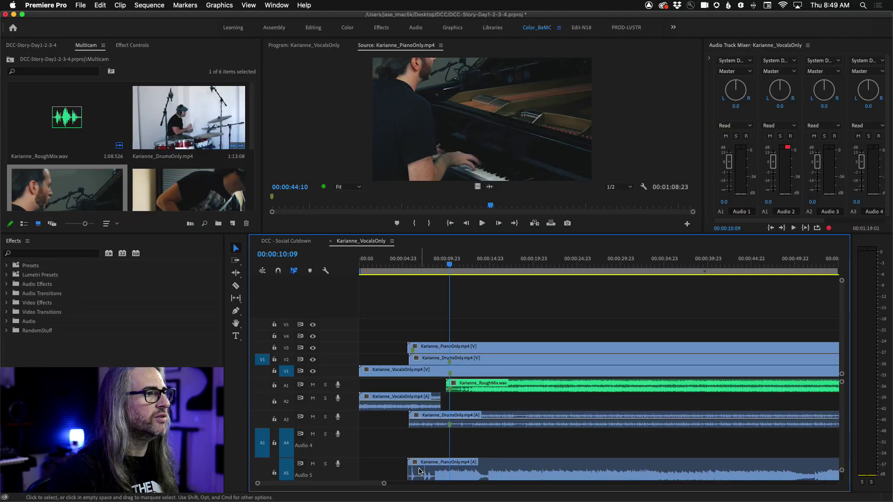
left_click_drag(437, 460, 456, 448)
Line up the piano clip's marker with the drum clip's marker near 00:00:10:09 and enlarge Audio 3 and Audio 4 to compare waveforms
key("equal")
key("equal")
key("equal")
key("equal")
key("equal")
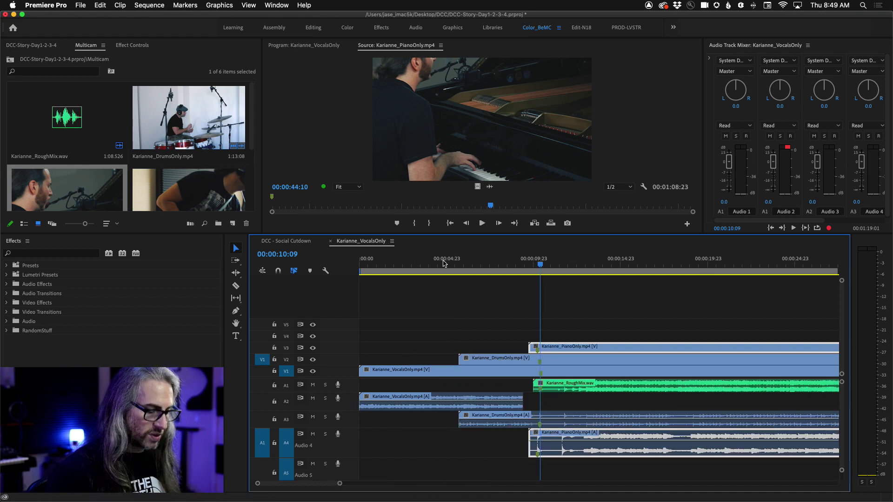
left_click_drag(516, 437, 567, 438)
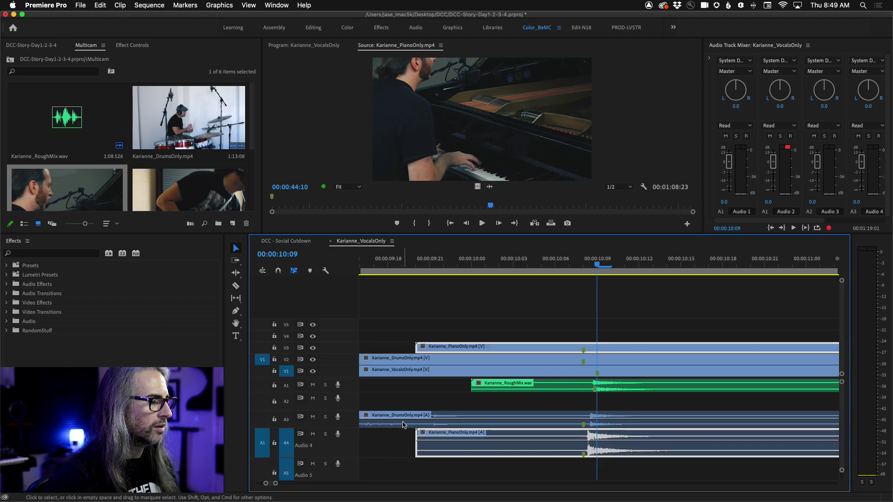
key("grave")
left_click_drag(94, 329, 94, 446)
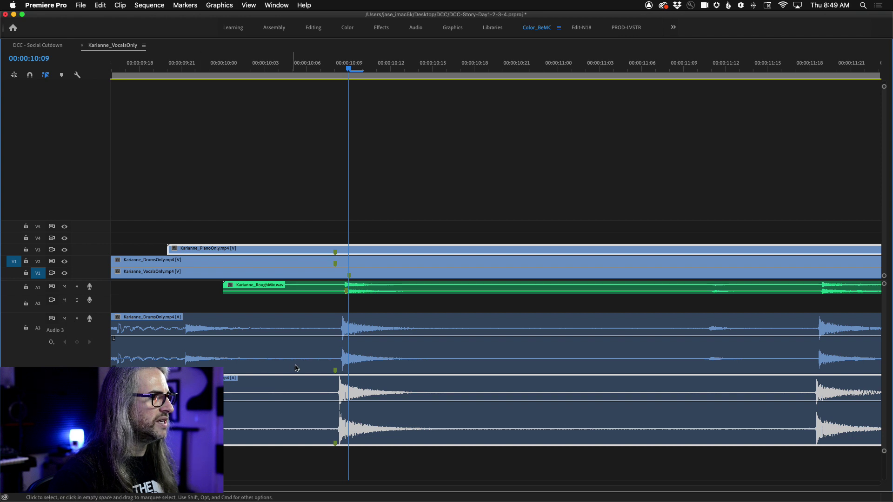
Enlarge Audio 1, test the piano marker at 00:00:10:09 against the rough mix, and set it one frame earlier, level with the drum marker
mouse_move(365, 393)
left_mouse_down()
mouse_move(378, 392)
mouse_move(363, 383)
left_mouse_up()
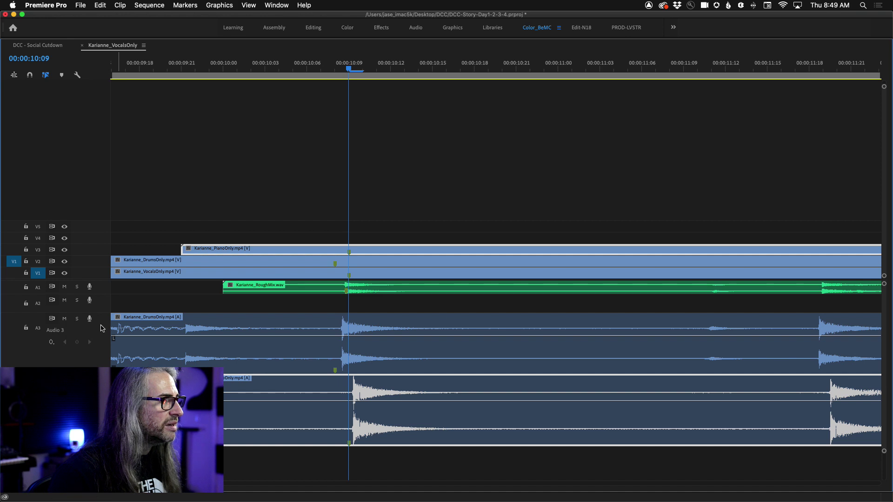
left_click_drag(101, 293, 99, 326)
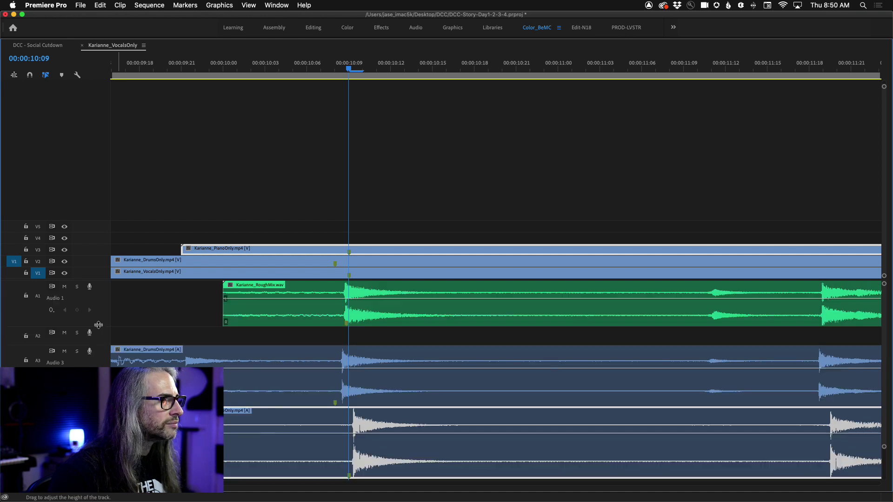
left_click_drag(377, 431, 363, 422)
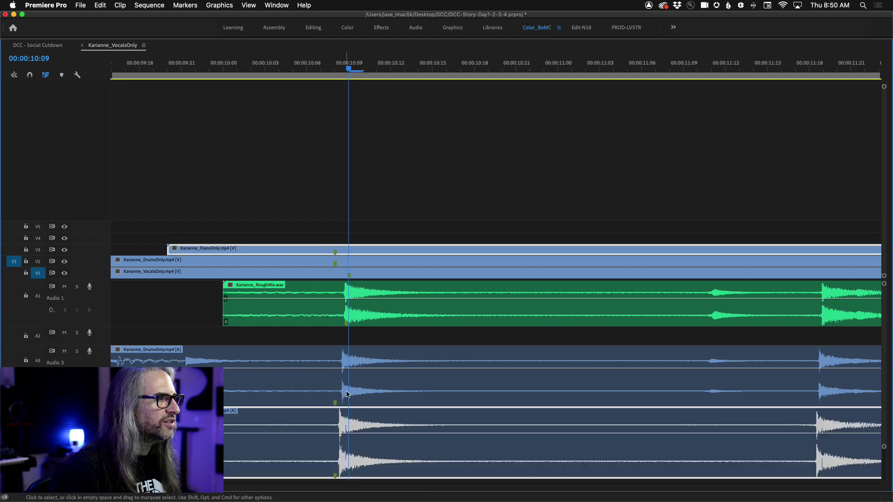
key("minus")
key("minus")
key("minus")
key("minus")
key("minus")
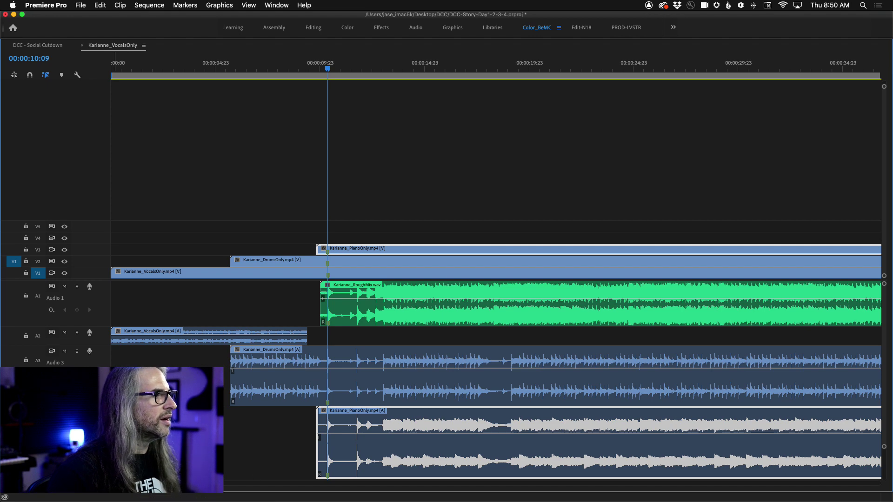
Reduce Audio 4's height, patch source A1 to Audio 5 and add Karianne_BassOnly.mp4 on Video 4 above the piano clip
key("grave")
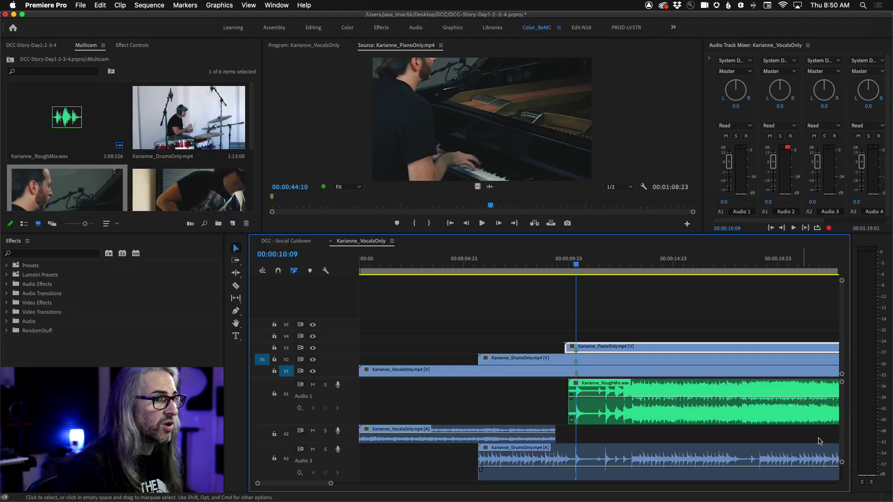
scroll(843, 450, "down", 5)
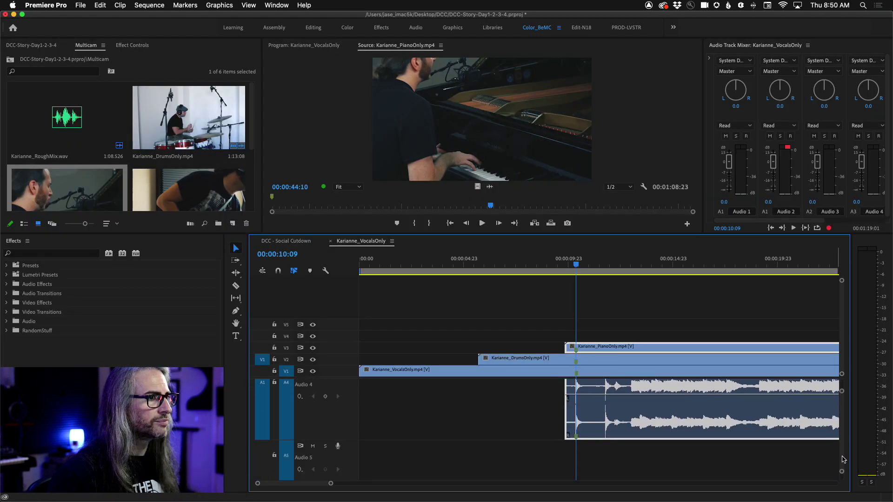
double_click(298, 437)
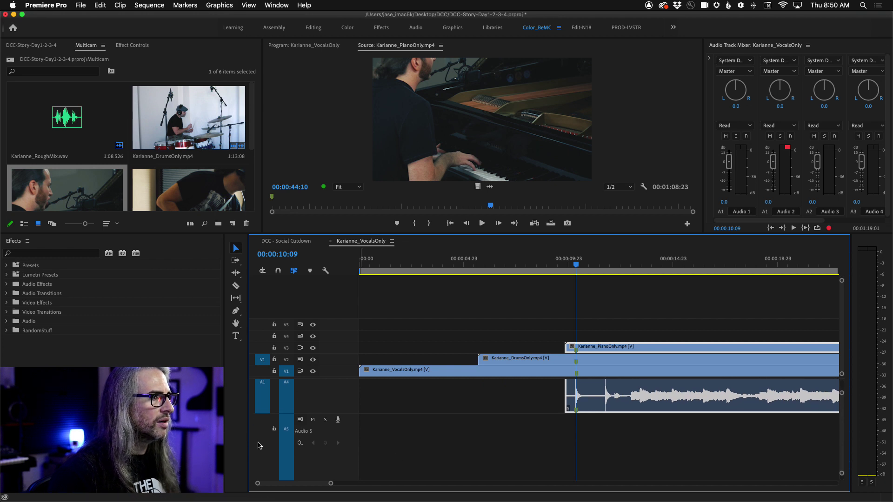
left_click(268, 424)
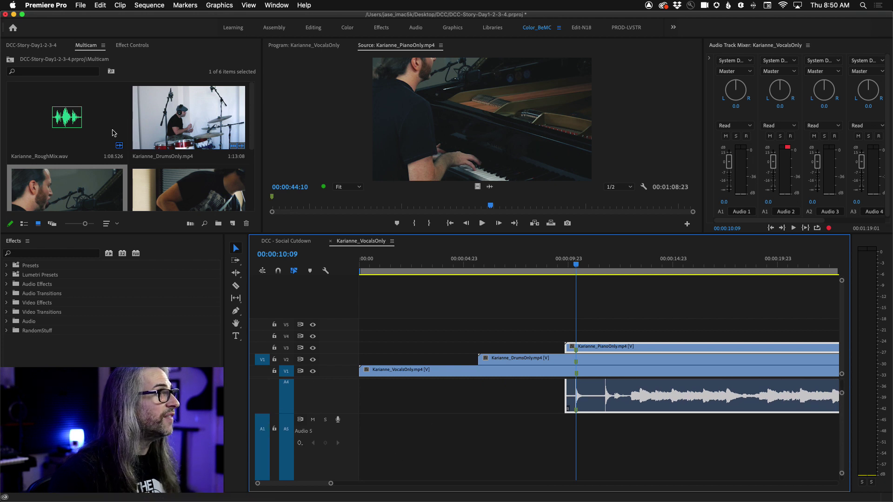
left_click_drag(252, 134, 251, 157)
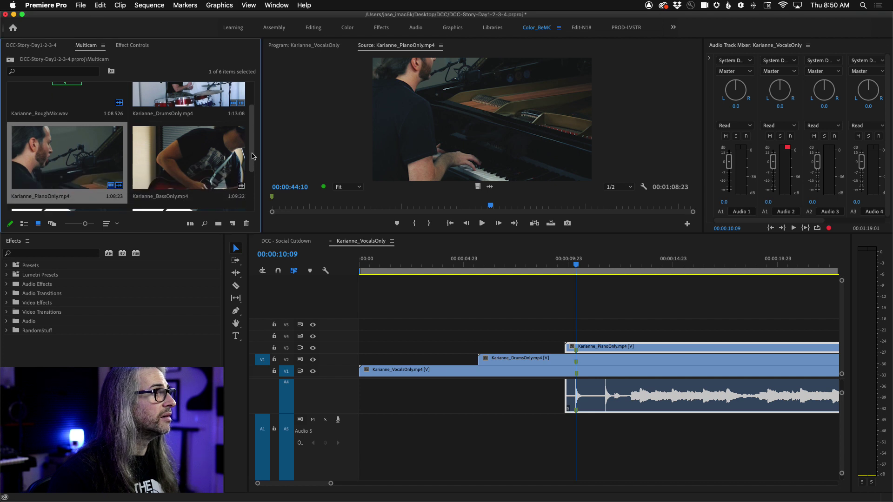
left_click_drag(163, 161, 558, 341)
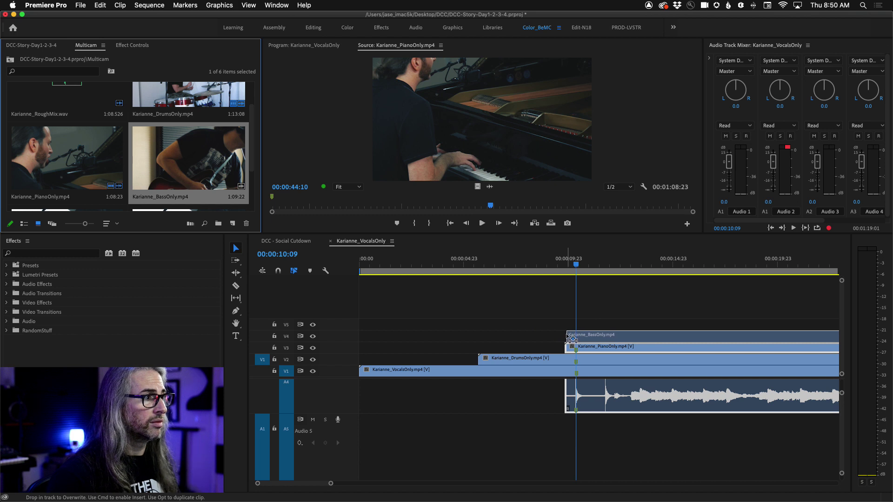
left_click_drag(569, 338, 568, 337)
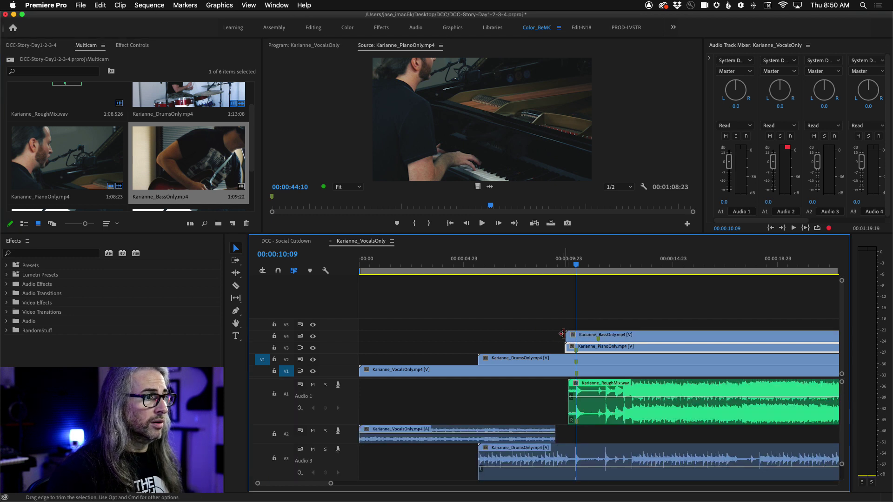
Move the bass clip's audio from Audio 6 up to Audio 5
scroll(558, 407, "down", 5)
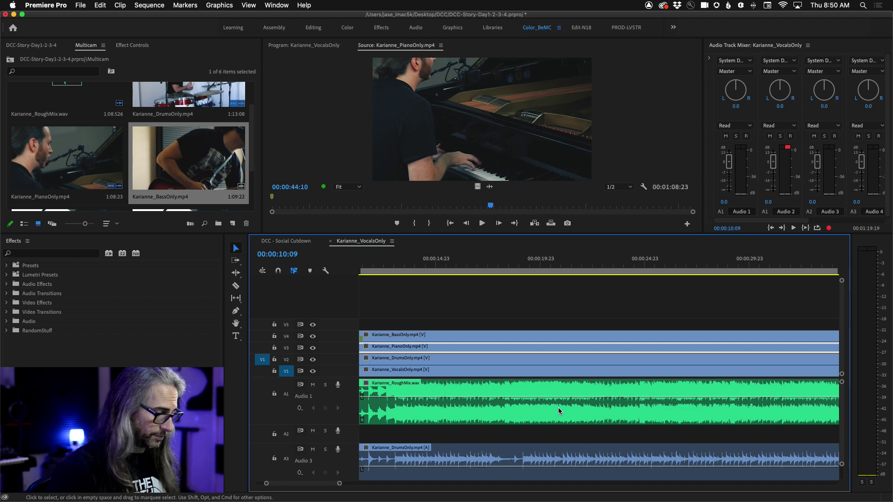
key("grave")
scroll(320, 423, "up", 4)
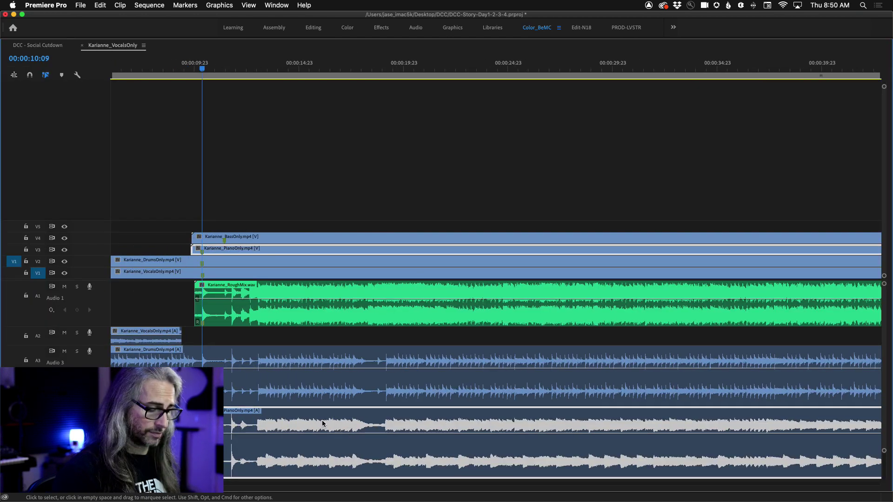
key("grave")
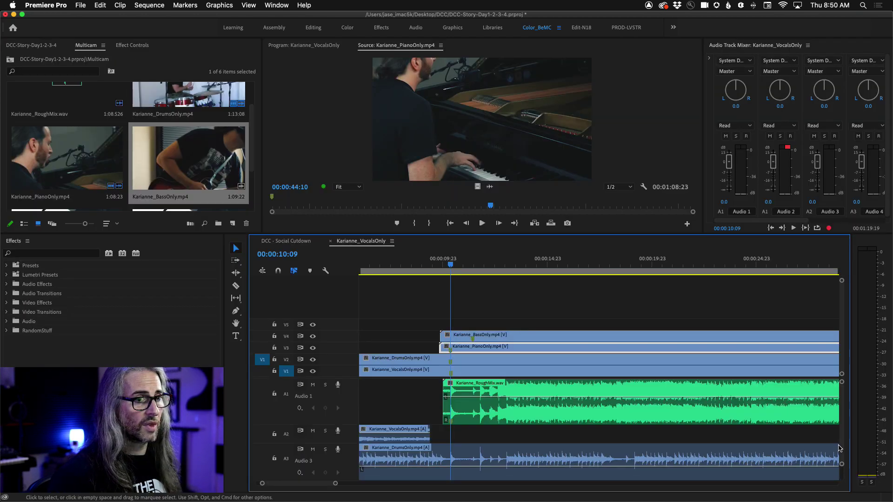
scroll(844, 464, "down", 3)
scroll(428, 416, "down", 2)
scroll(429, 416, "up", 2)
scroll(428, 416, "down", 3)
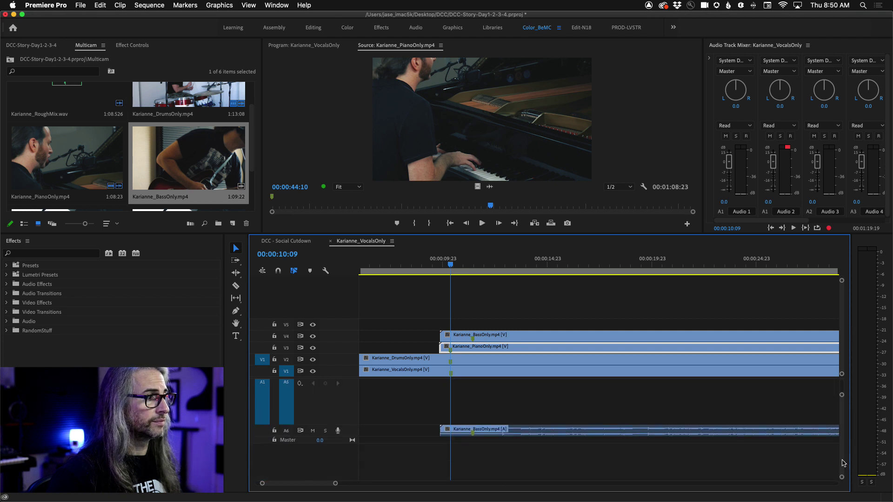
mouse_move(457, 438)
left_mouse_down()
mouse_move(463, 427)
mouse_move(454, 423)
left_mouse_up()
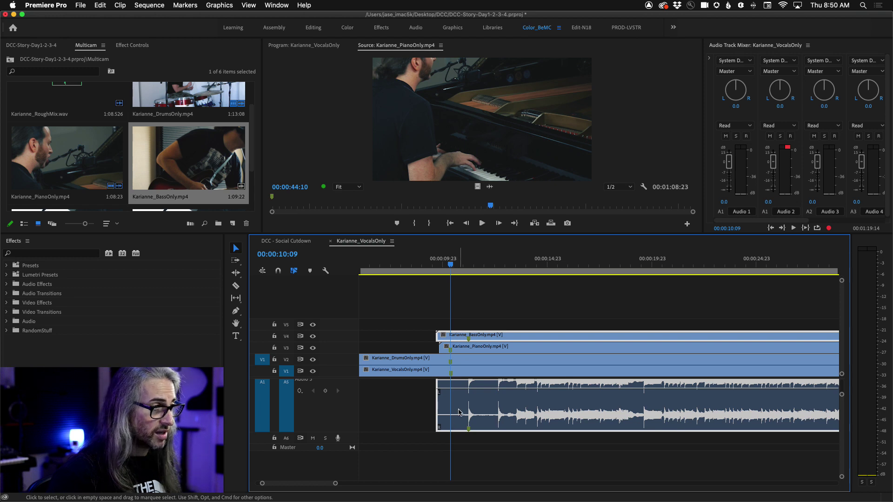
Maximize the timeline and collapse Audio 3 and Audio 4 to bring the bass waveform closer to the rough mix
key("grave")
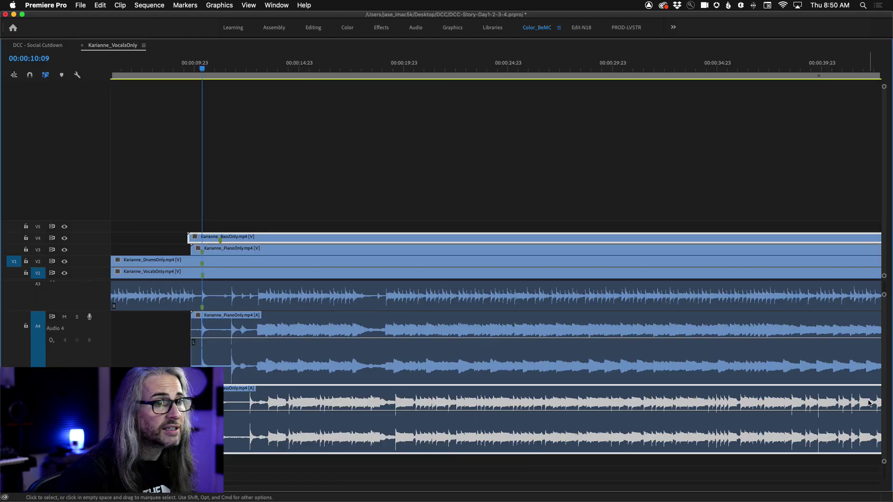
scroll(344, 356, "up", 5)
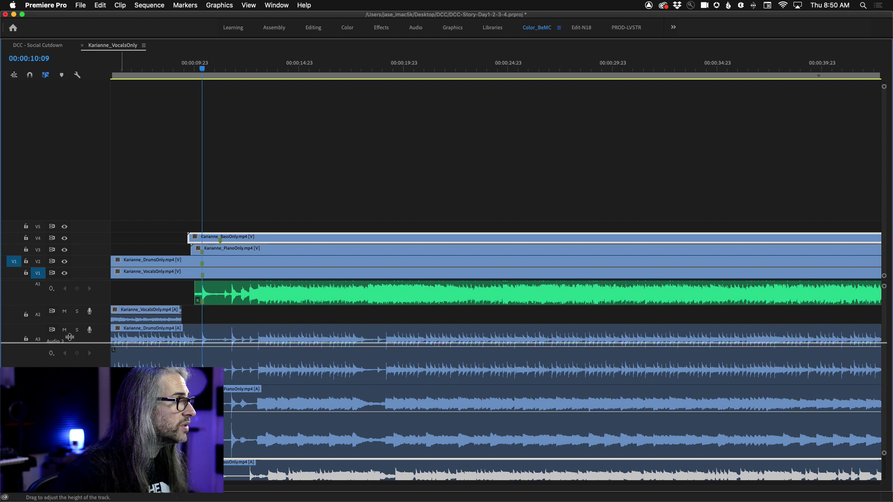
double_click(81, 352)
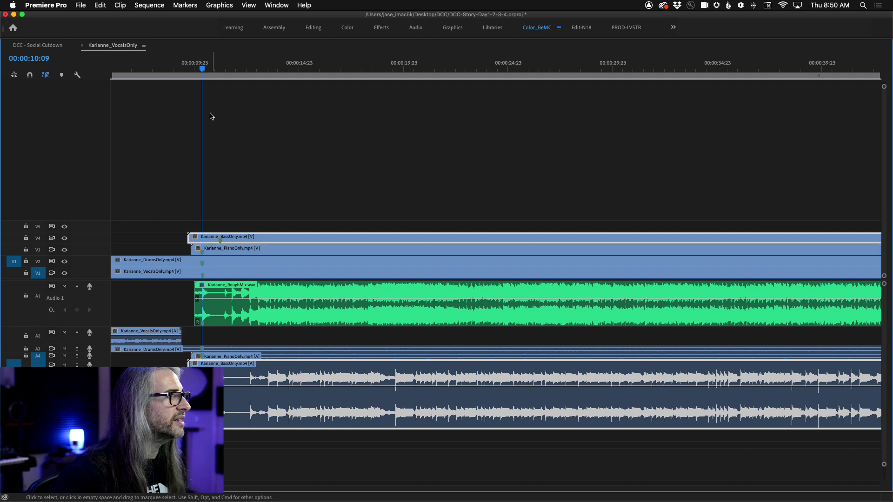
Shift the bass clip earlier until its marker lines up with the piano and drum markers
left_click_drag(271, 375, 250, 374)
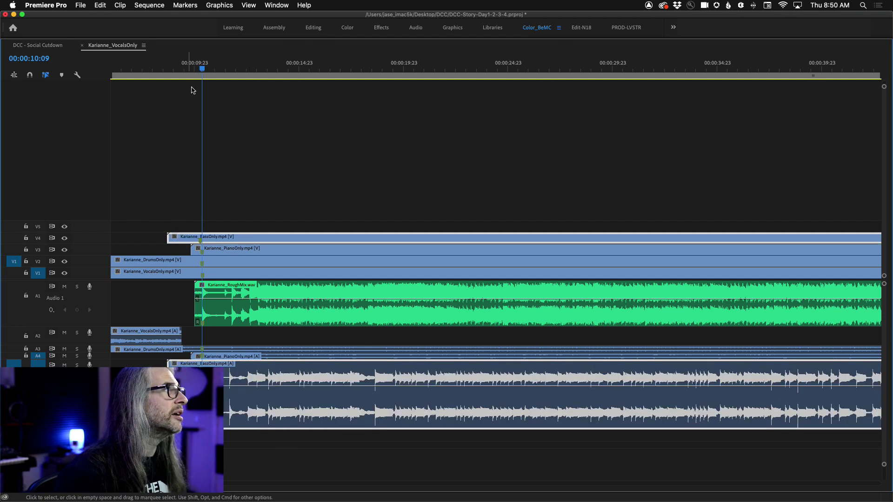
key("equal")
key("equal")
key("equal")
key("equal")
mouse_move(467, 375)
left_mouse_down()
mouse_move(496, 382)
mouse_move(481, 384)
left_mouse_up()
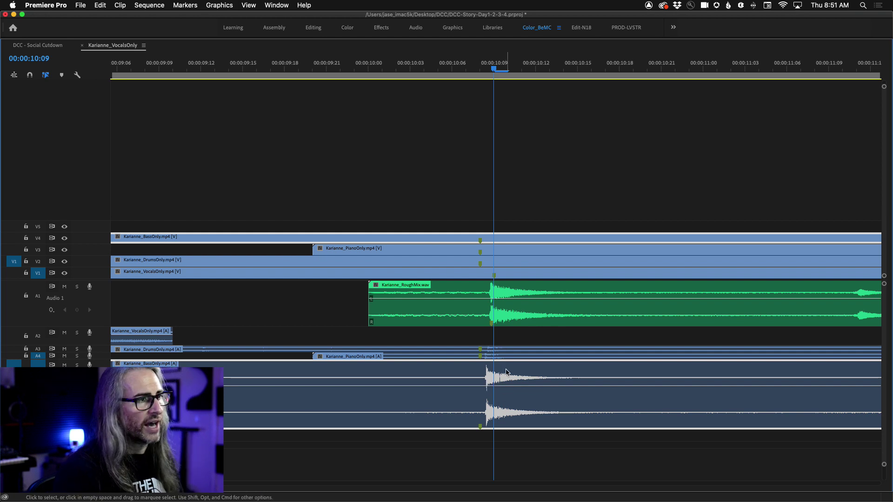
Restore the full workspace, fit the whole sequence in the timeline and enlarge the monitor and mixer area above it
key("grave")
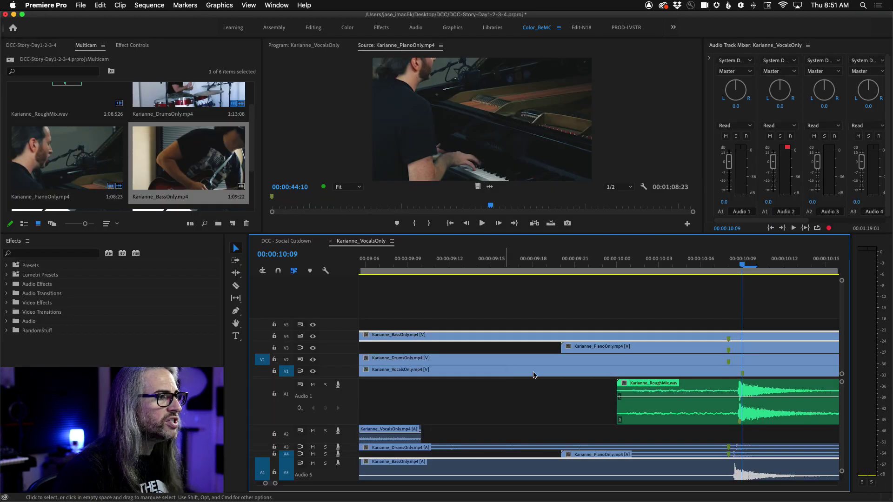
key("backslash")
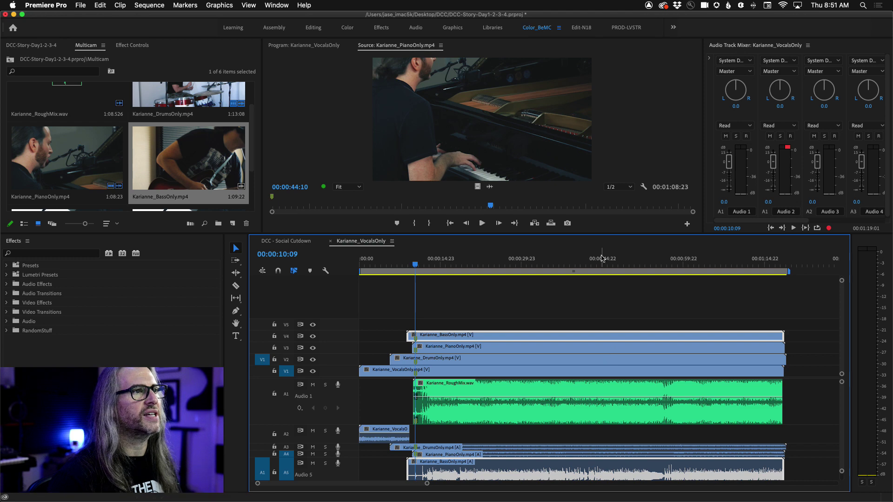
left_click_drag(599, 233, 599, 379)
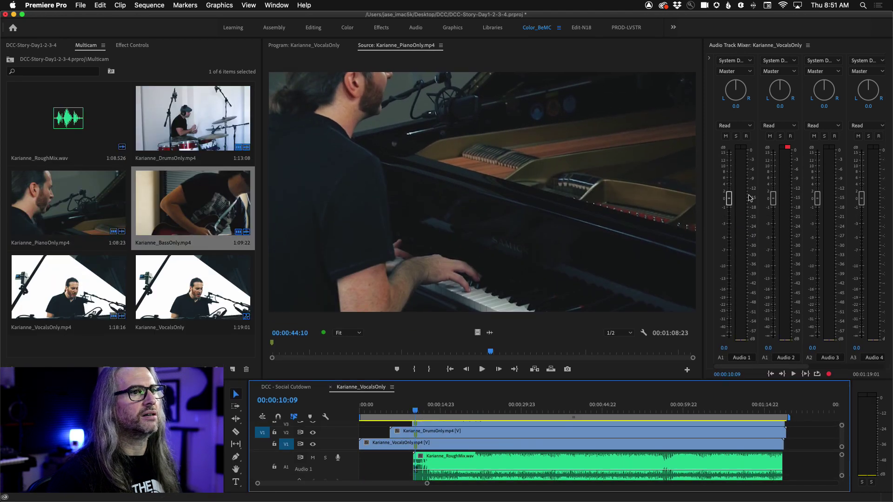
Mute Audio 1 and play the sequence to check the drum, piano and bass tracks together without the rough mix
left_click(742, 370)
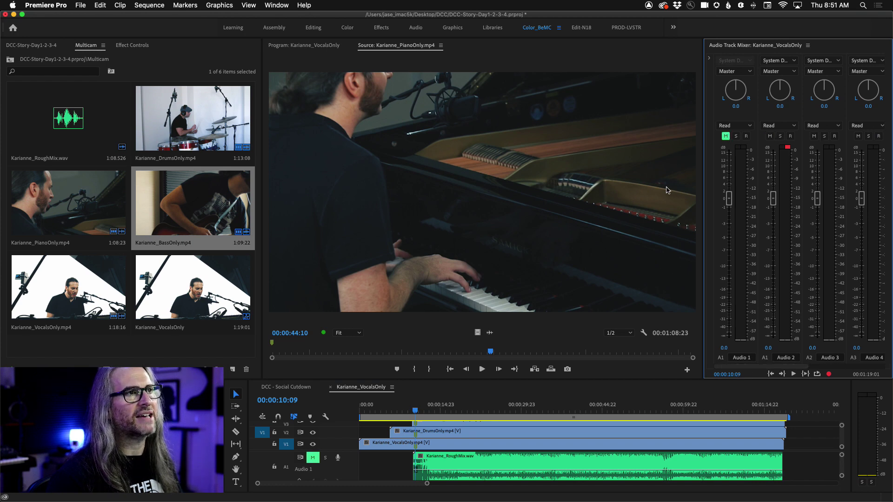
key("space")
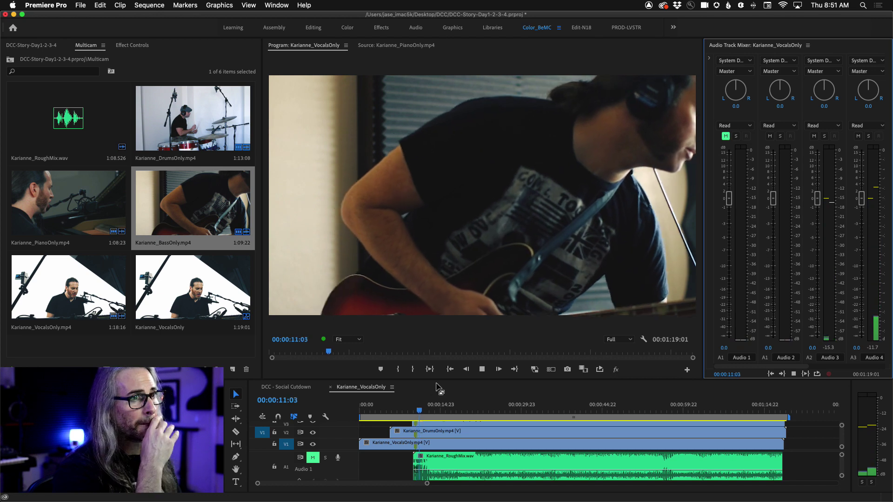
scroll(794, 367, "right", 3)
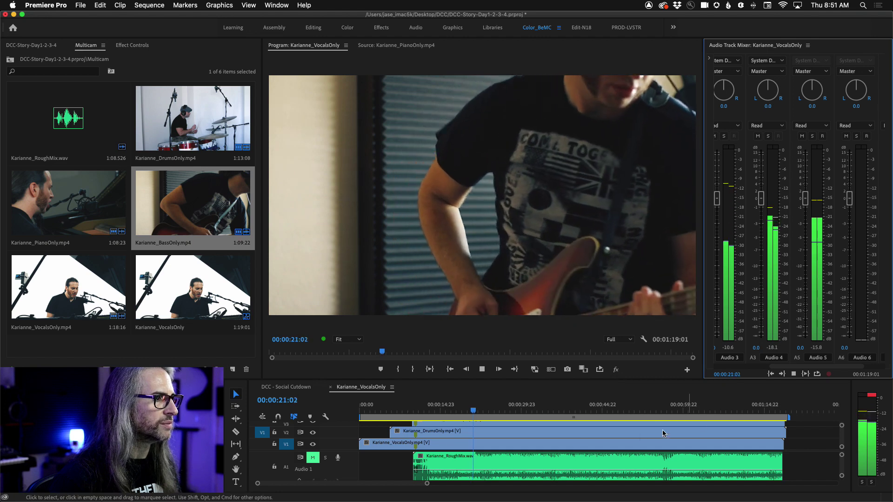
scroll(842, 463, "down", 5)
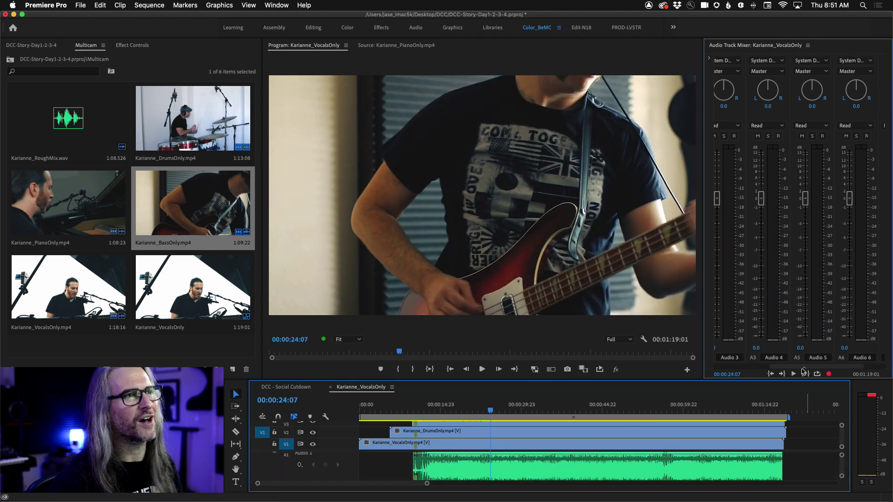
scroll(785, 370, "left", 3)
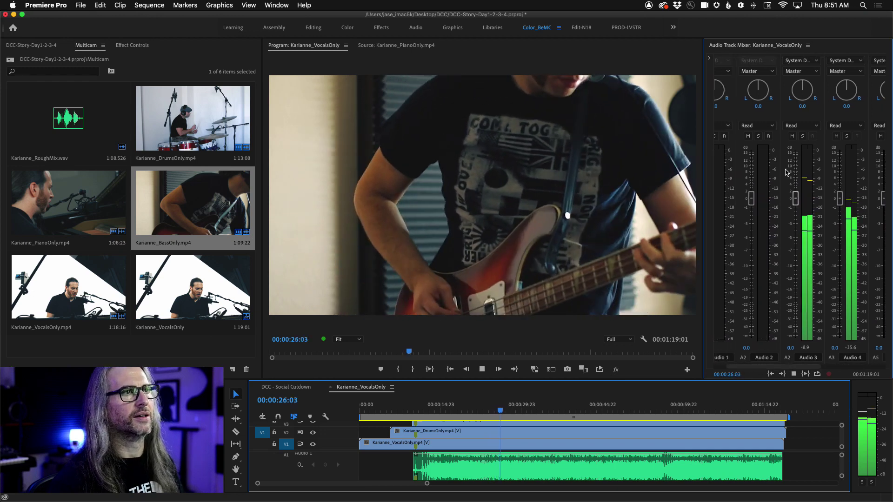
Mute Audio 3, Audio 4 and Audio 5 during playback
left_click(792, 136)
left_click(836, 136)
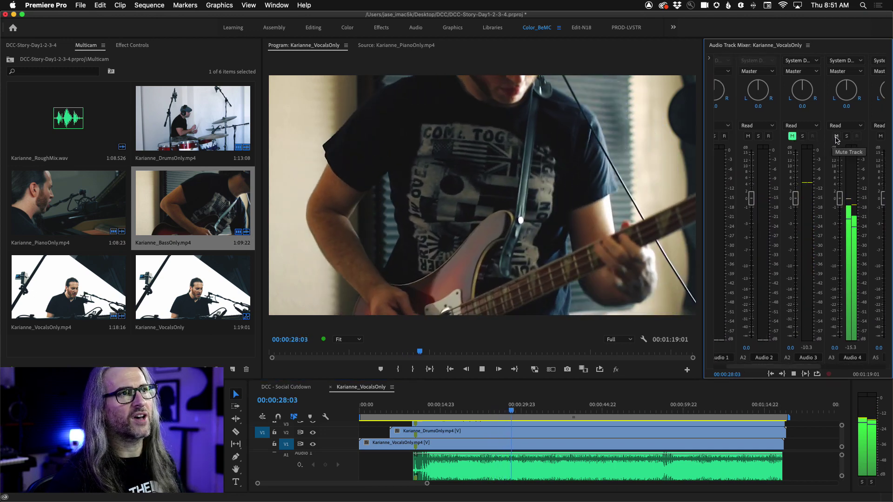
scroll(802, 359, "right", 2)
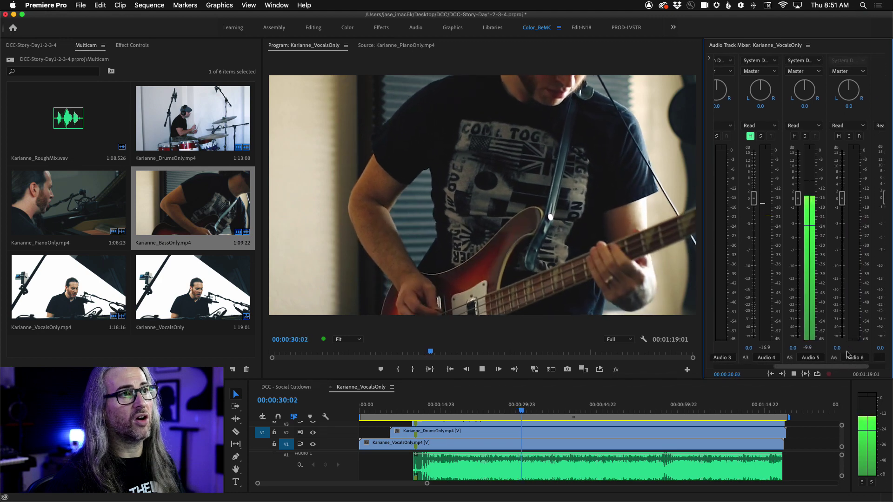
left_click(796, 136)
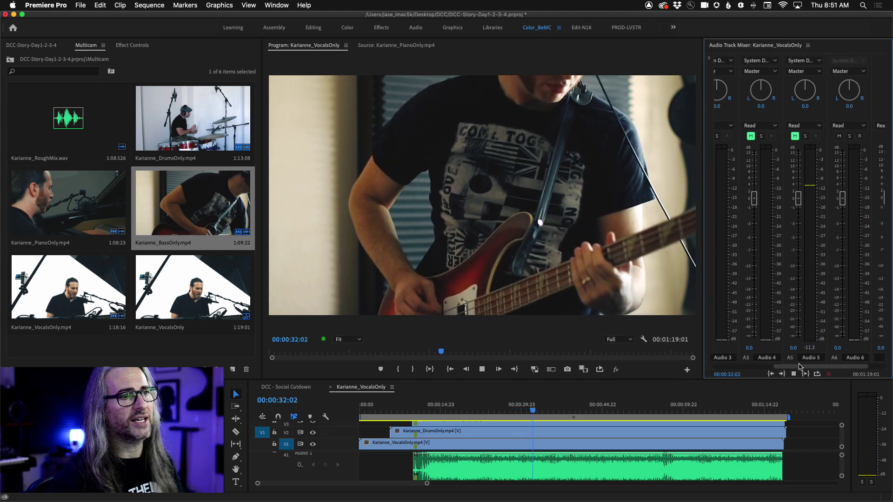
Unmute Audio 1 and set its mixer level to -1.6 dB while the rough mix plays
scroll(795, 138, "left", 2)
left_click(725, 135)
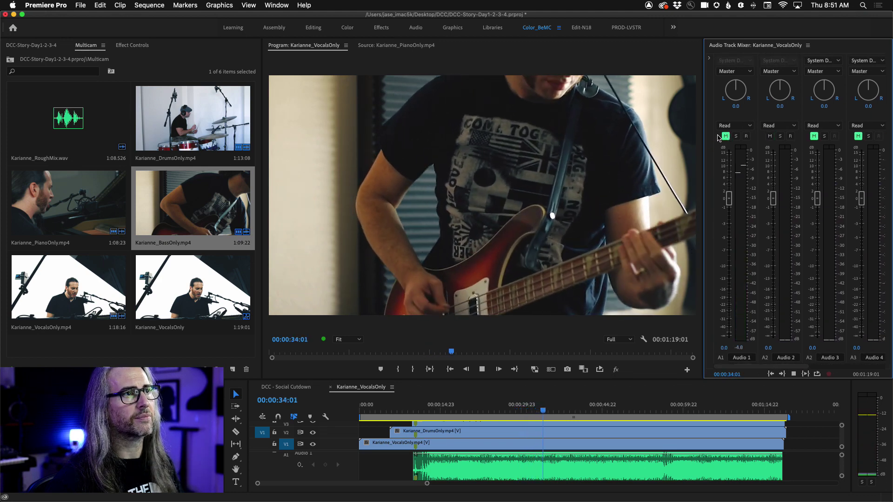
key("space")
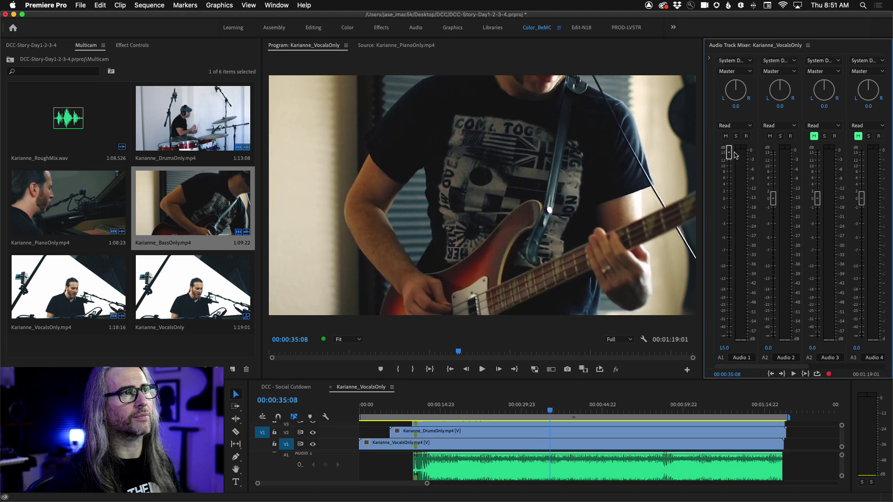
key("space")
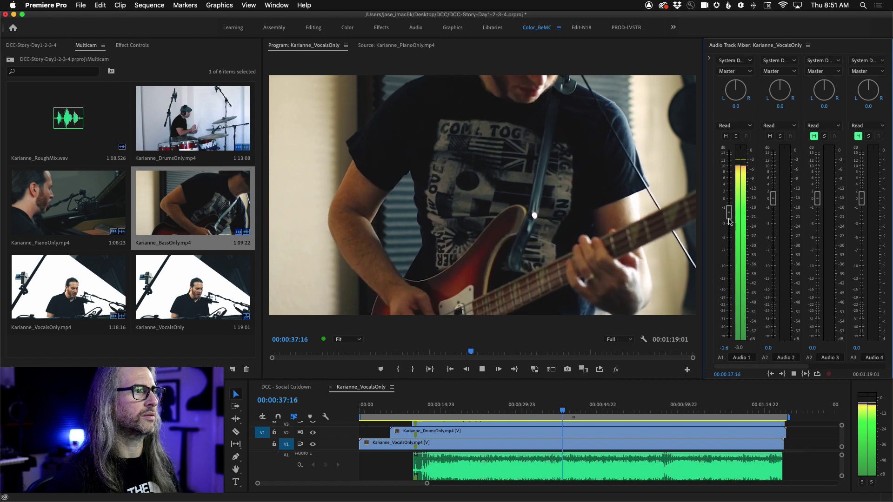
Hide the output of Video 4 and Video 3 in turn, playing back the piano and drum clips against the rough mix
scroll(843, 441, "up", 2)
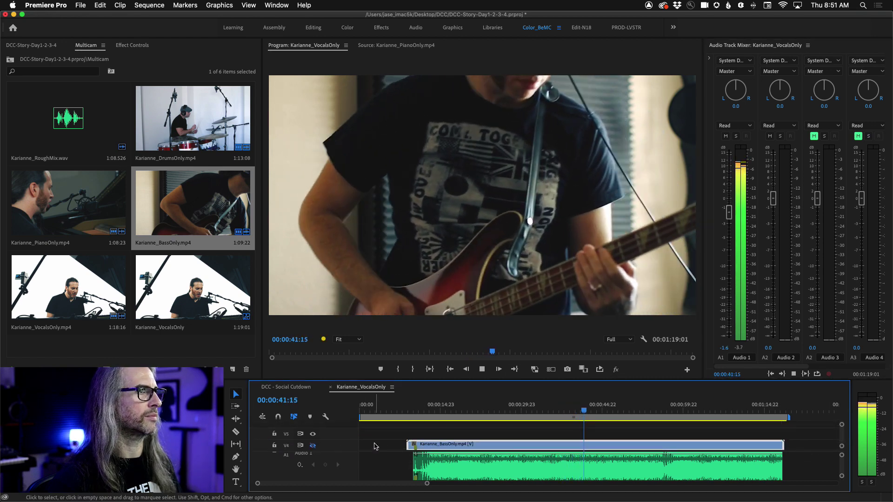
key("space")
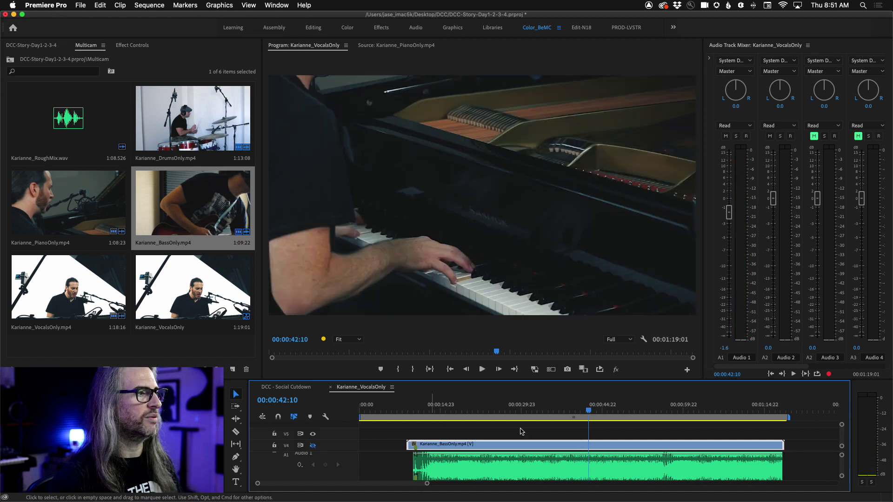
scroll(843, 440, "down", 2)
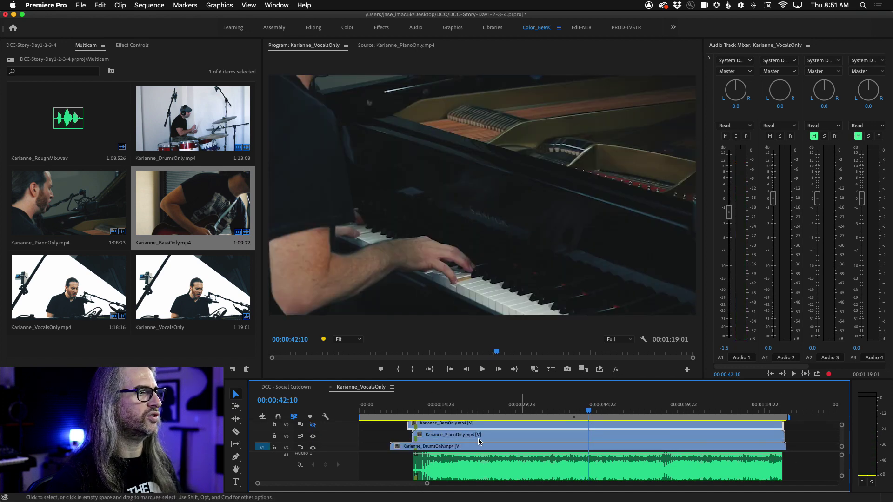
left_click(313, 438)
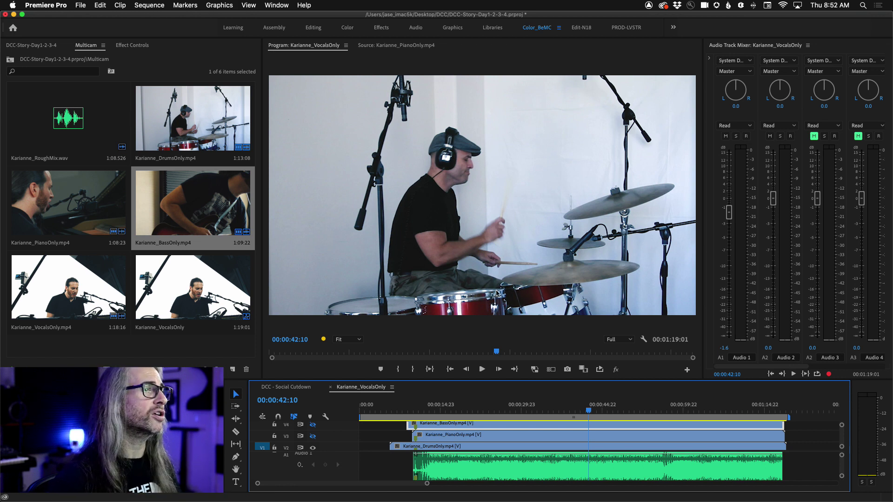
key("space")
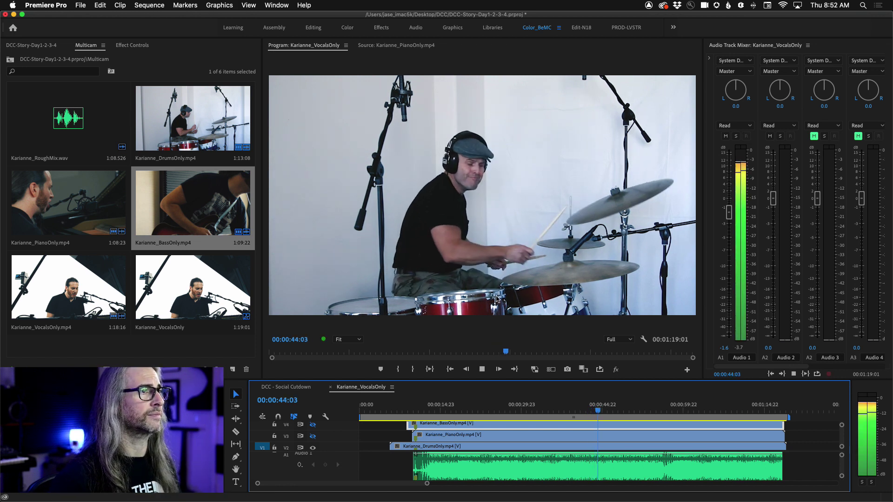
key("space")
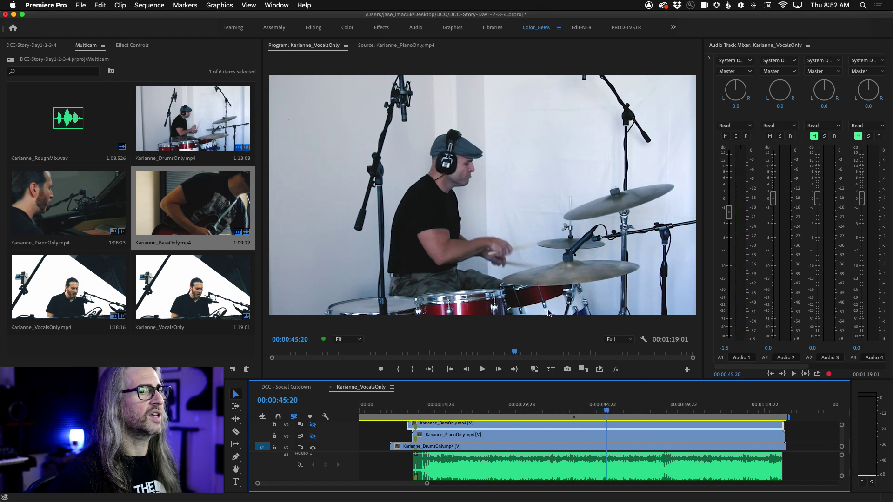
Select the vocals, drums, piano and bass clips and nest their video as Nested Sequence 01
key("grave")
left_click_drag(569, 235, 485, 282)
left_click_drag(411, 277, 353, 272)
right_click(441, 239)
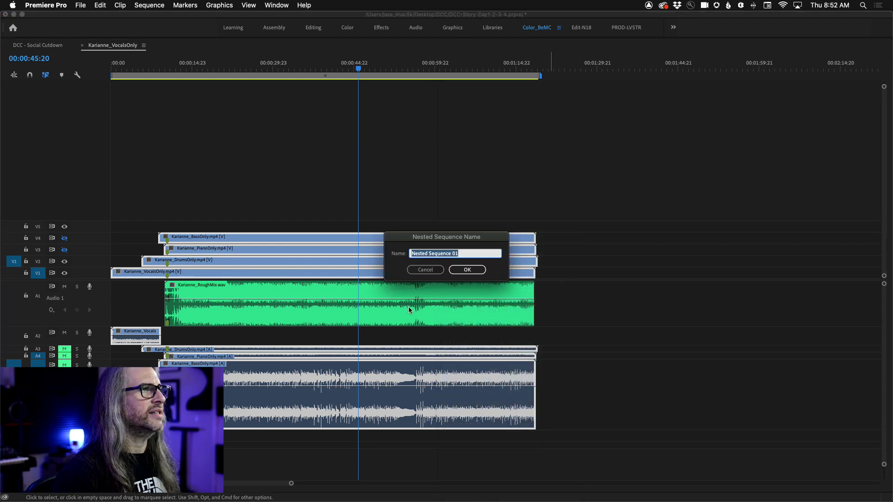
left_click(467, 270)
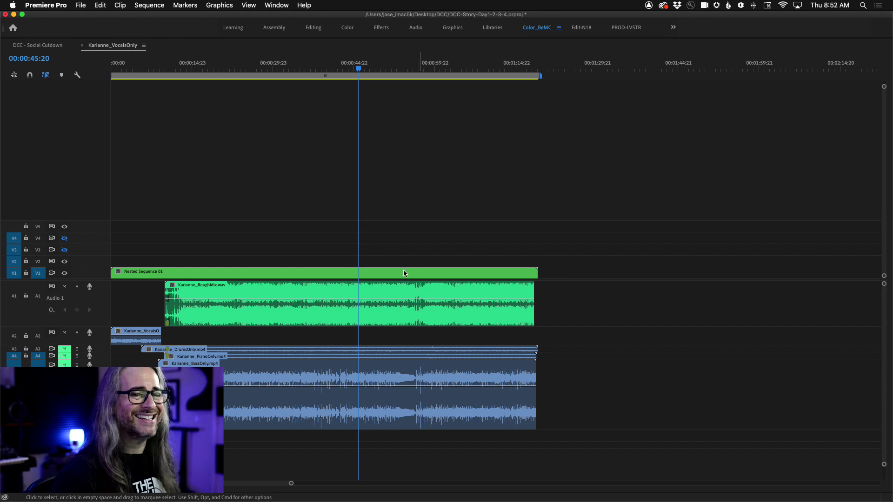
Enable Multi-Camera on Nested Sequence 01
right_click(330, 273)
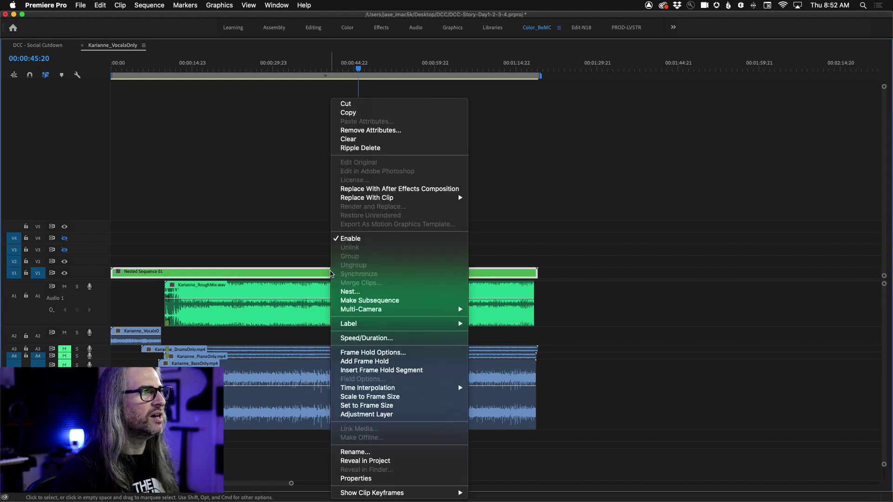
mouse_move(386, 313)
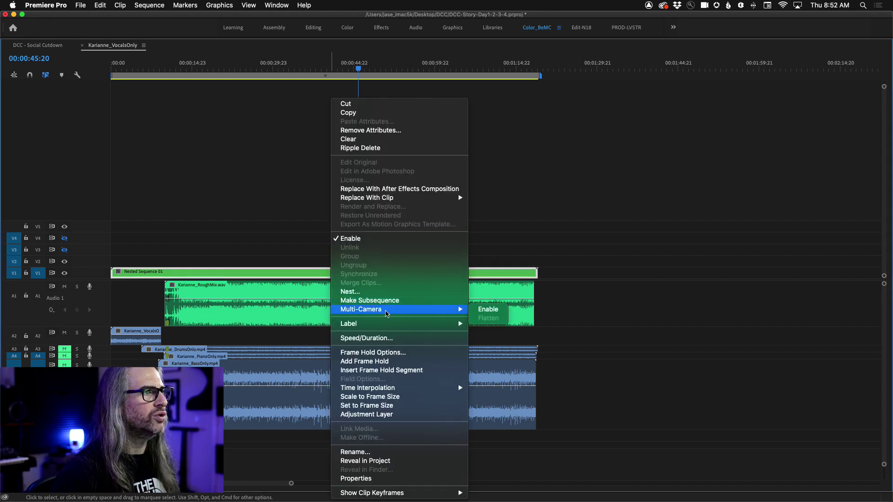
left_click(496, 314)
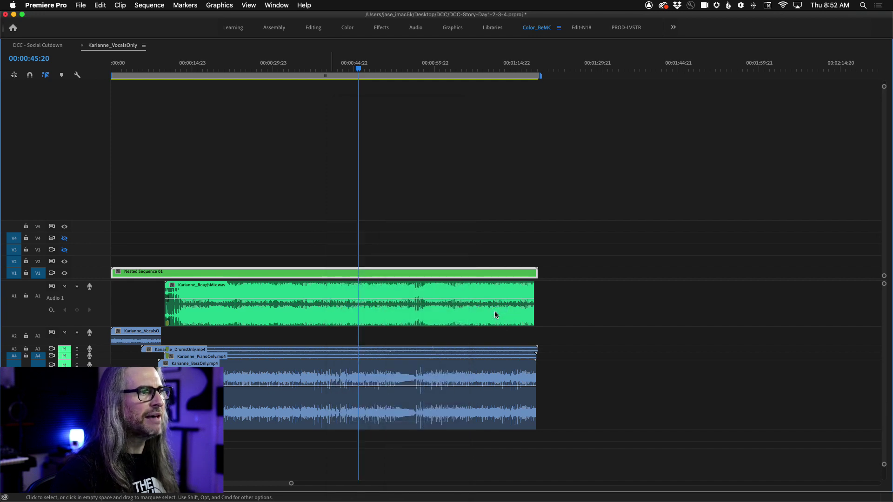
Place the Toggle Multi-Camera View button in the Program Monitor's button bar and switch the monitor to multi-camera view
key("grave")
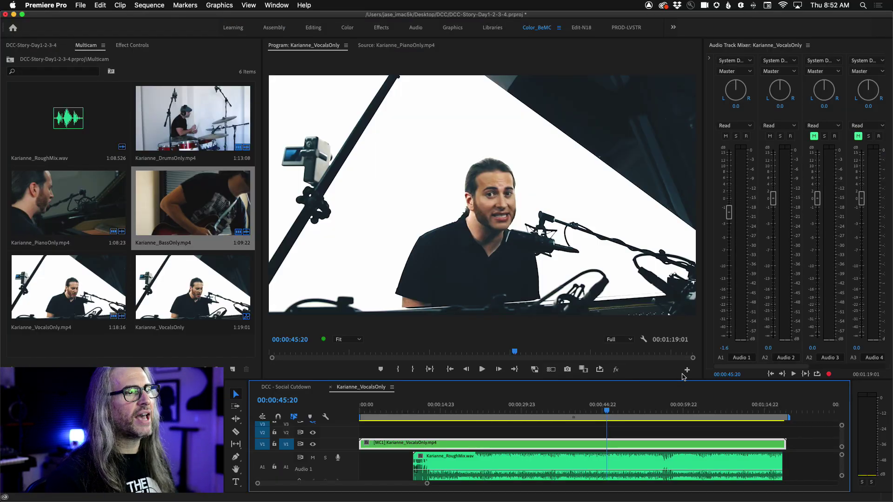
left_click(688, 370)
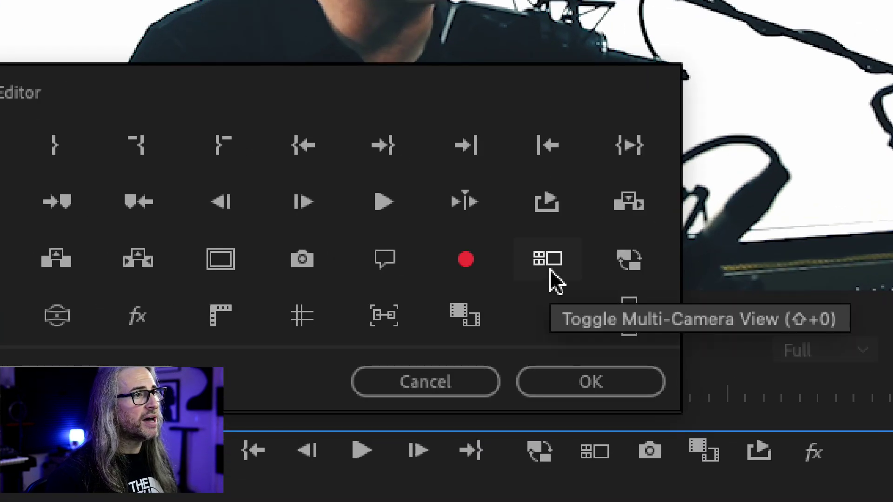
left_click_drag(546, 290, 589, 435)
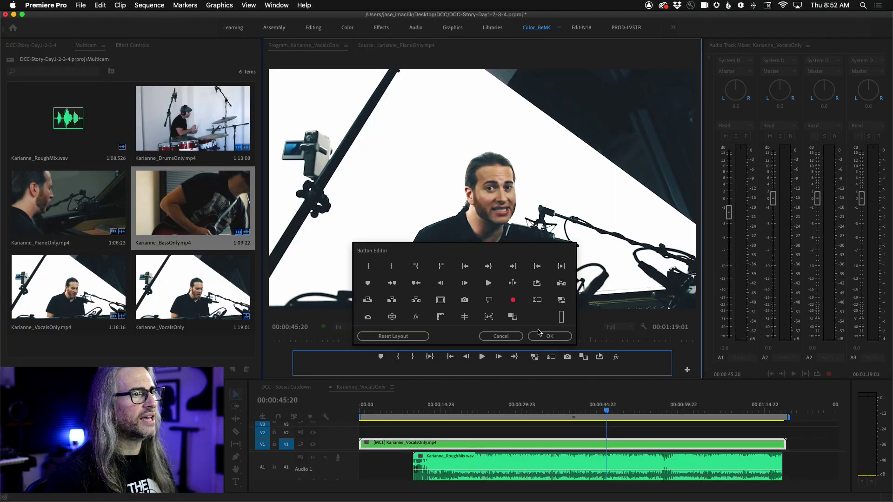
left_click(539, 334)
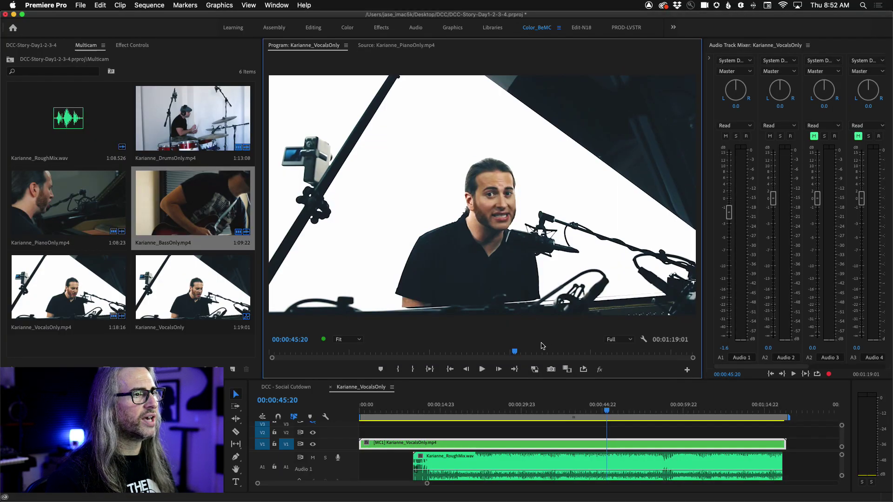
left_click(551, 370)
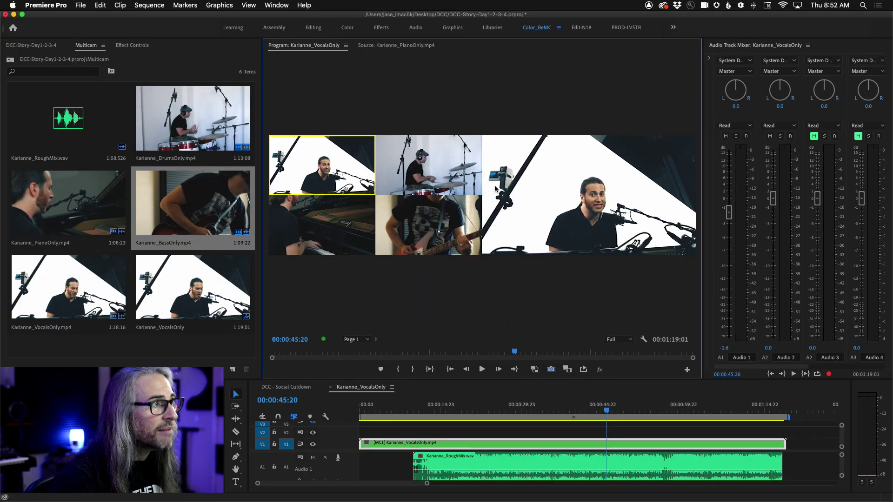
Play the multicam sequence from 00:00:09:13 and cut live between the vocals, drums, piano and bass angles, stopping at 00:00:38:19
left_click_drag(607, 407, 411, 400)
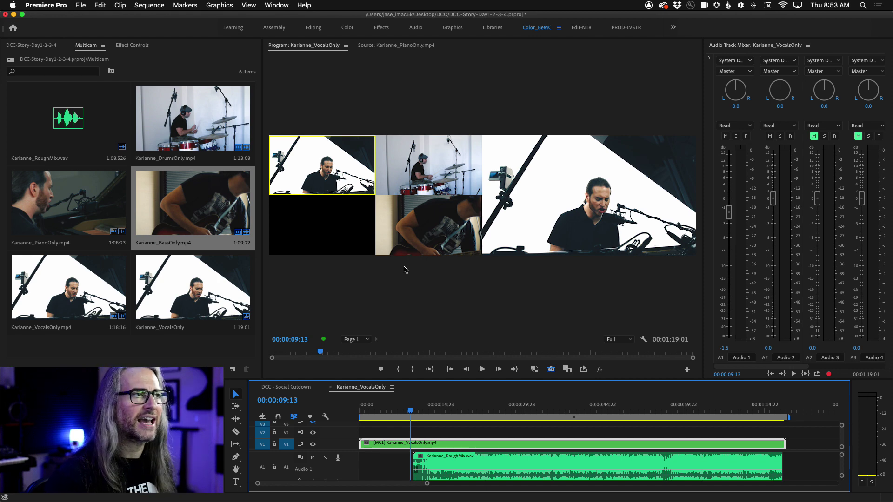
key("space")
left_click(384, 288)
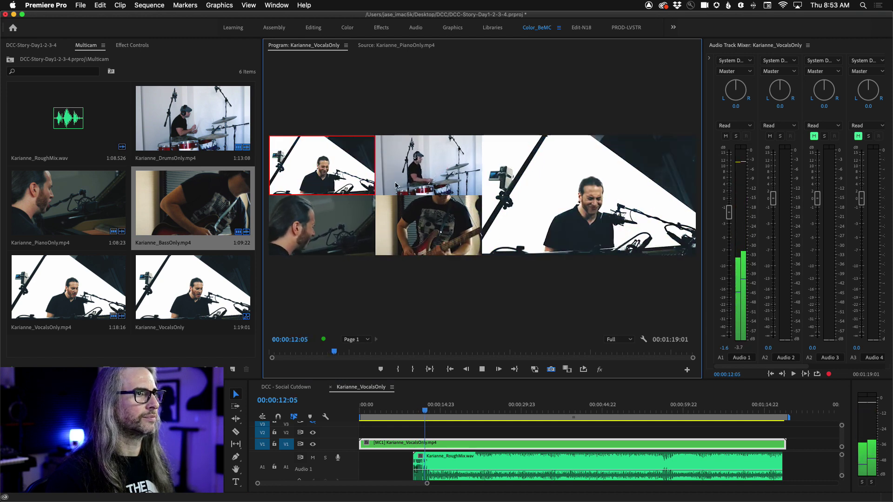
left_click(420, 170)
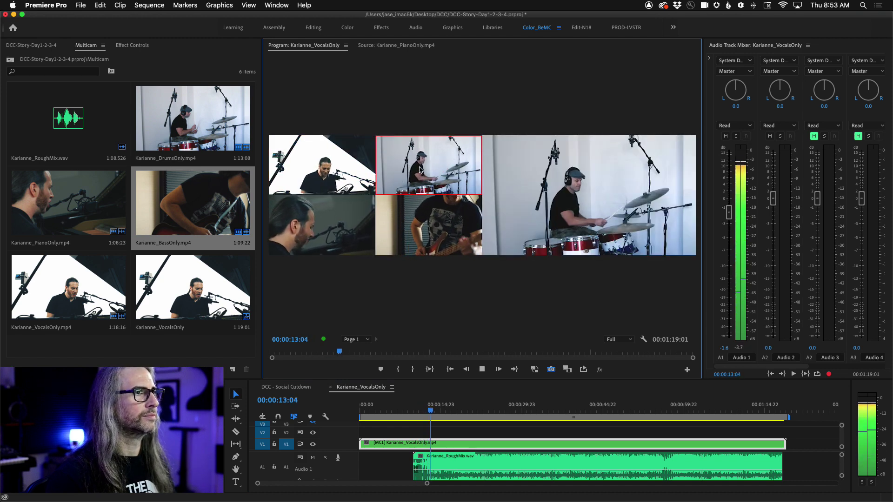
left_click(325, 174)
left_click(330, 231)
left_click(424, 224)
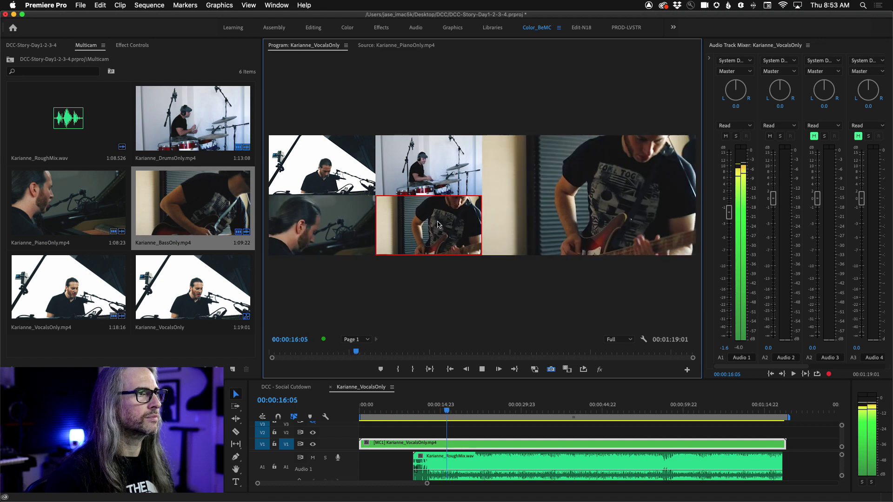
left_click(423, 165)
left_click(336, 168)
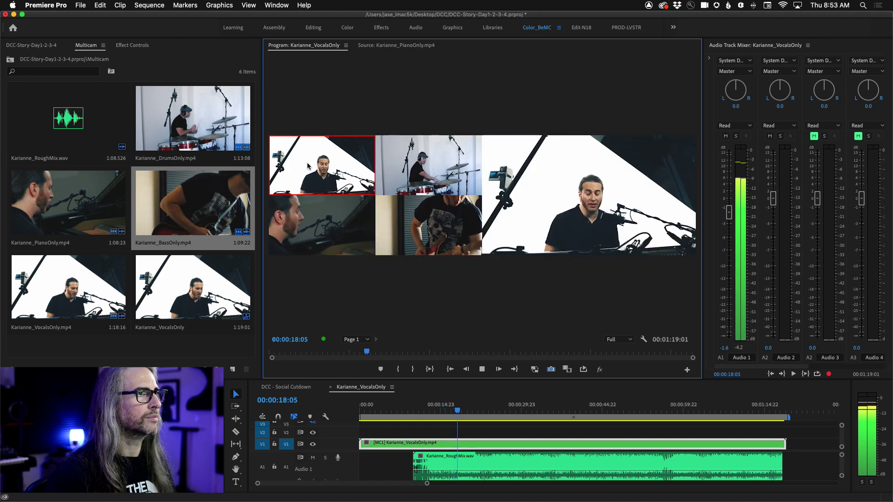
left_click(399, 174)
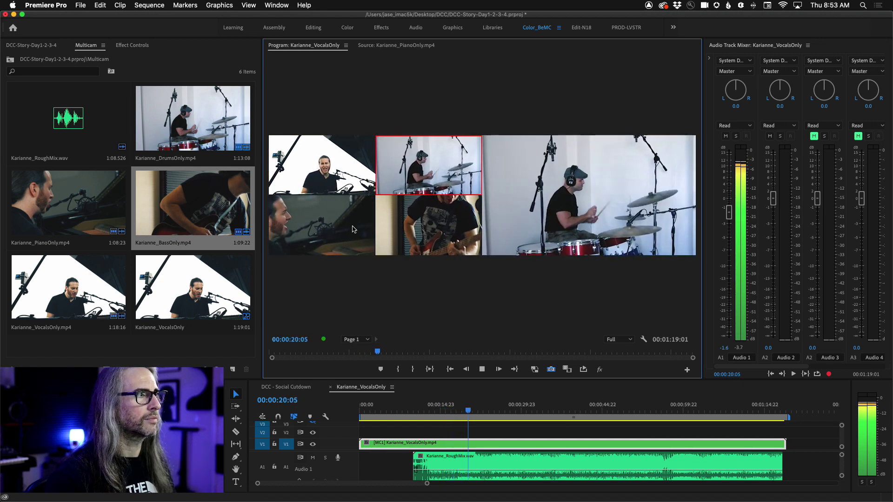
left_click(331, 223)
left_click(426, 223)
left_click(427, 173)
key("1")
key("3")
left_click(412, 172)
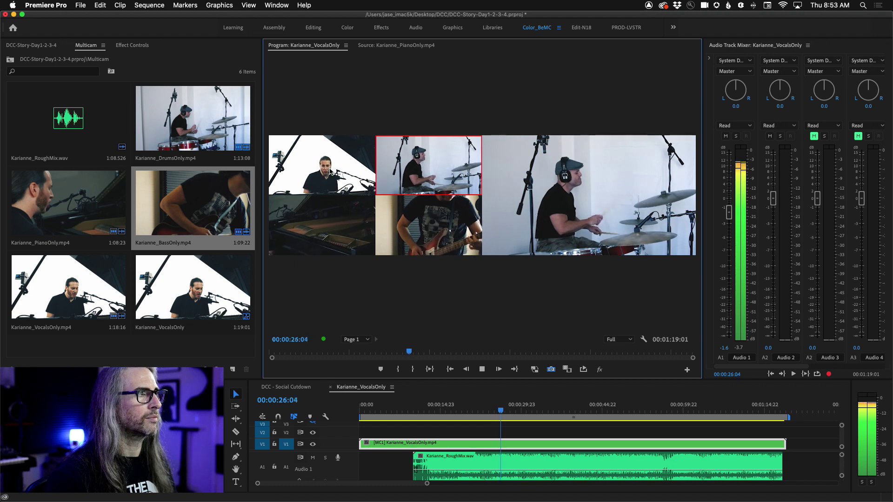
key("1")
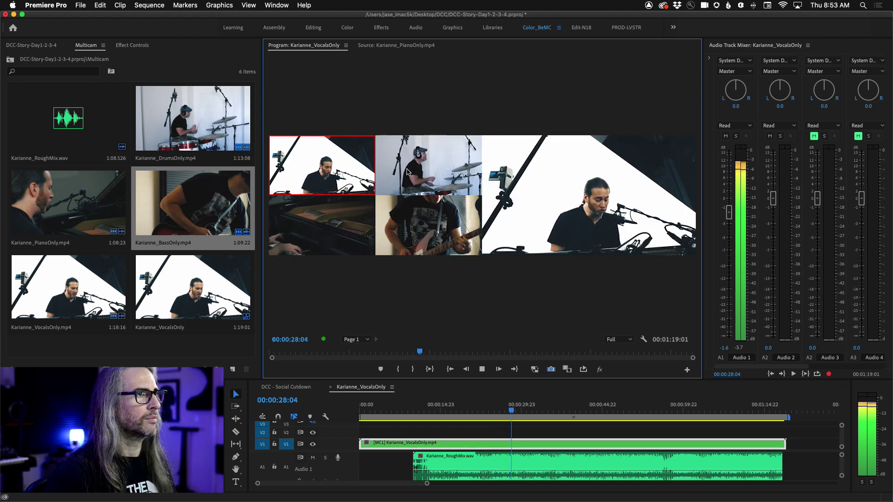
left_click(387, 172)
left_click(325, 233)
key("4")
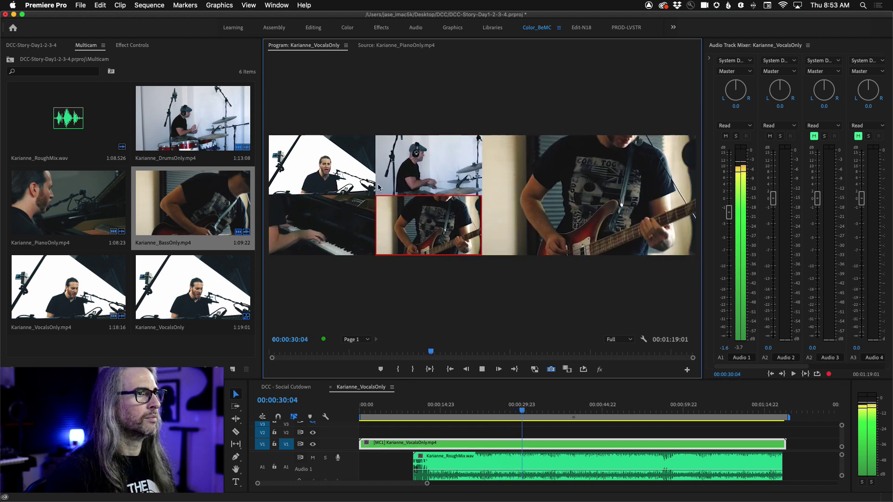
left_click(428, 173)
key("1")
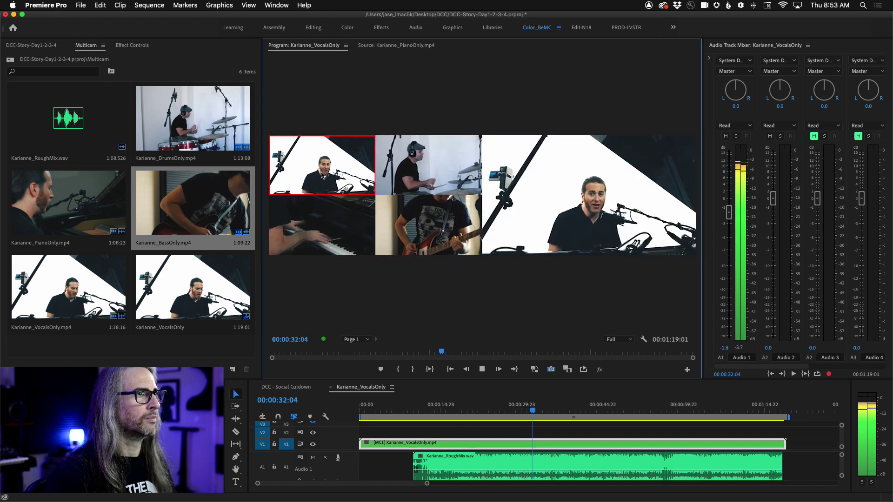
left_click(423, 175)
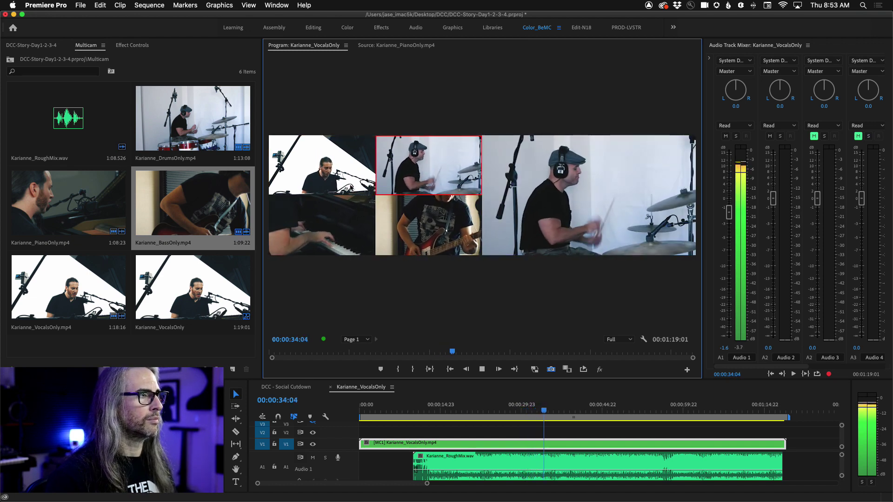
key("1")
left_click(432, 162)
key("4")
key("1")
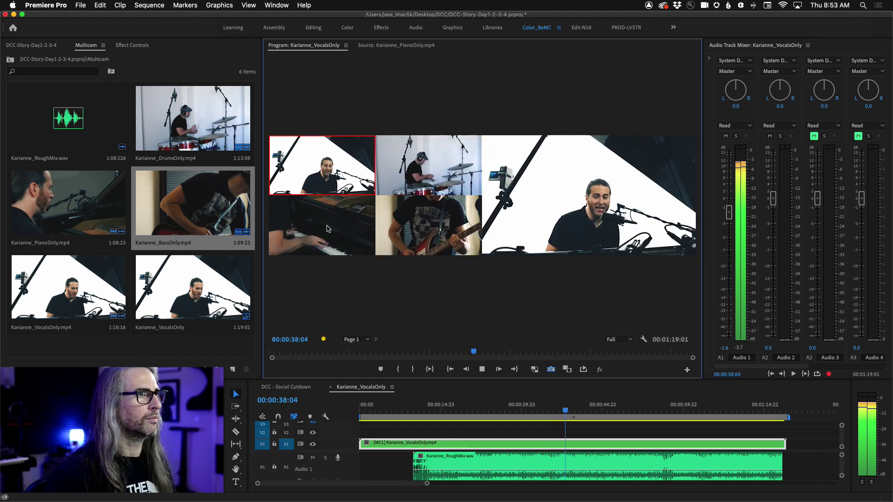
key("space")
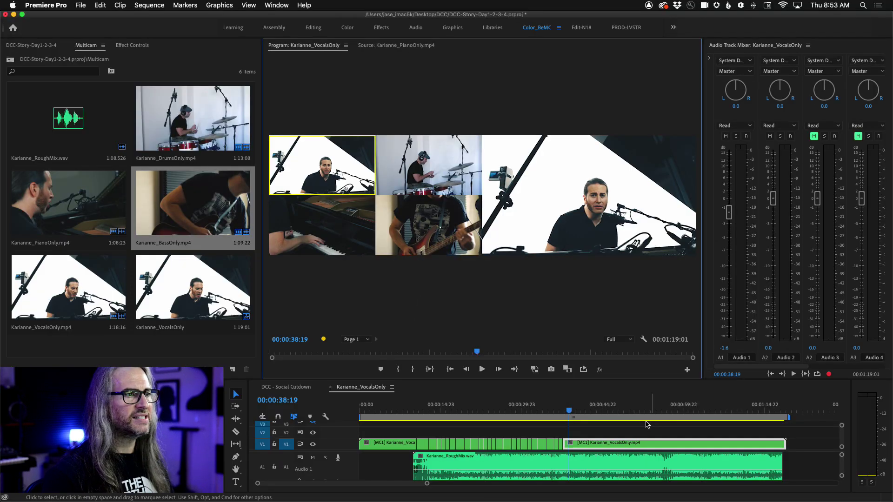
Play back part of the recorded multicam cuts in the Karianne_VocalsOnly sequence
left_click(519, 412)
key("space")
key("2")
key("4")
Switch the vocals segment at 00:00:24:10 to Camera 2, and finally to Camera 3, the piano angle
left_click_drag(520, 412, 488, 411)
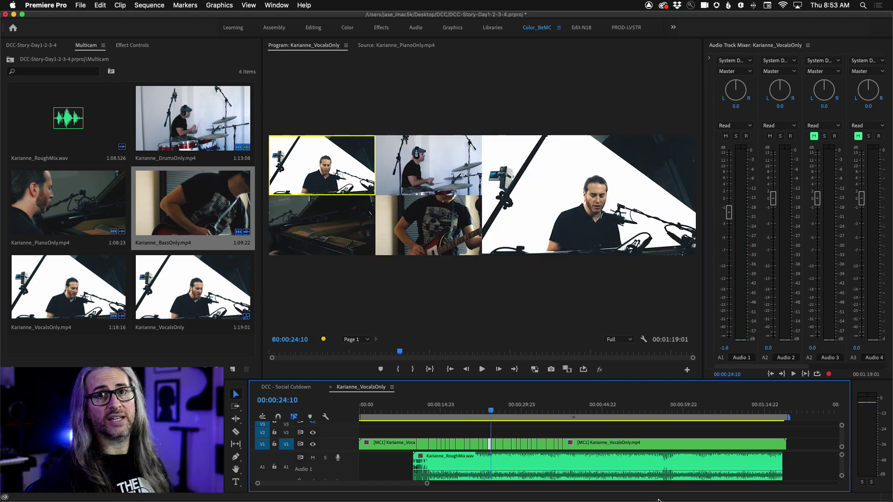
key("=")
key("=")
key("=")
key("=")
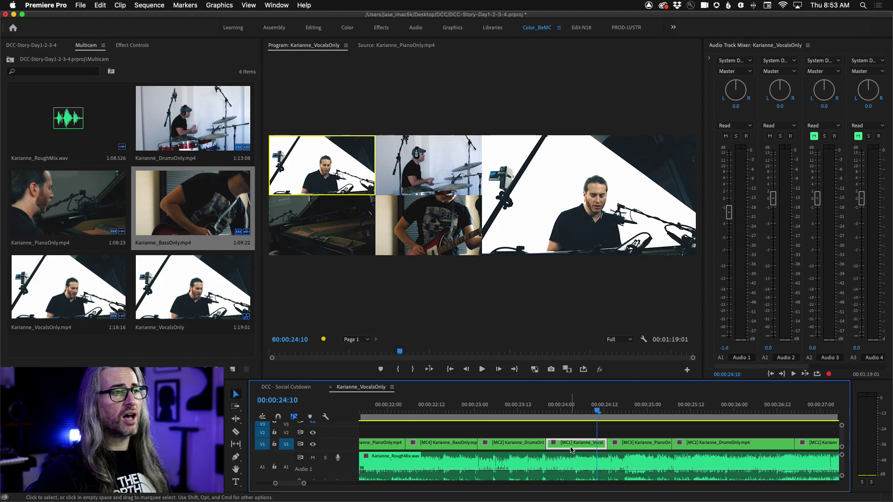
right_click(575, 447)
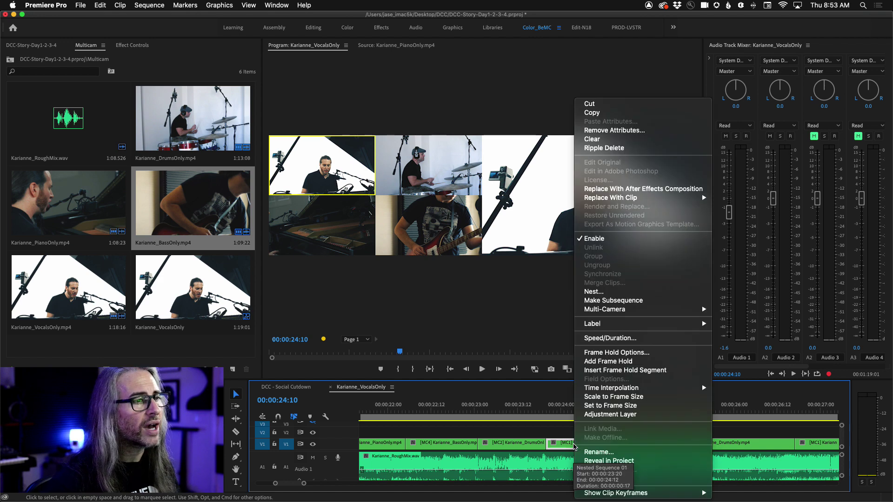
mouse_move(612, 311)
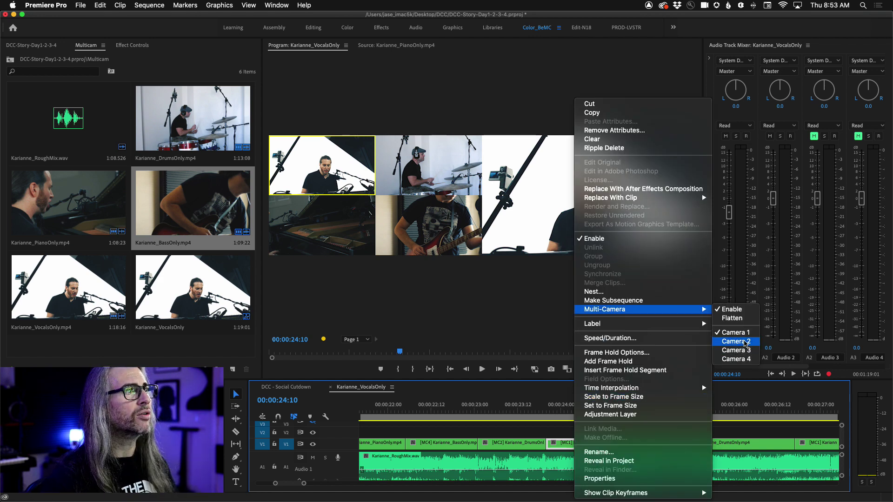
left_click(745, 343)
right_click(571, 443)
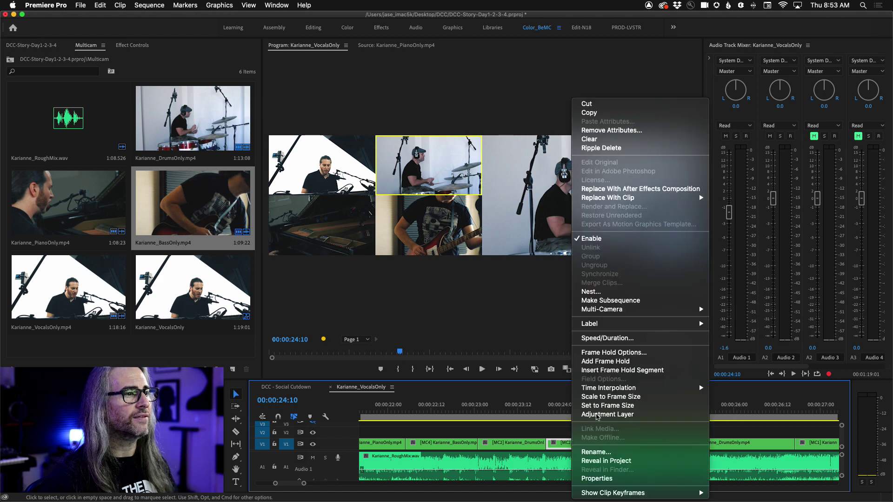
mouse_move(675, 309)
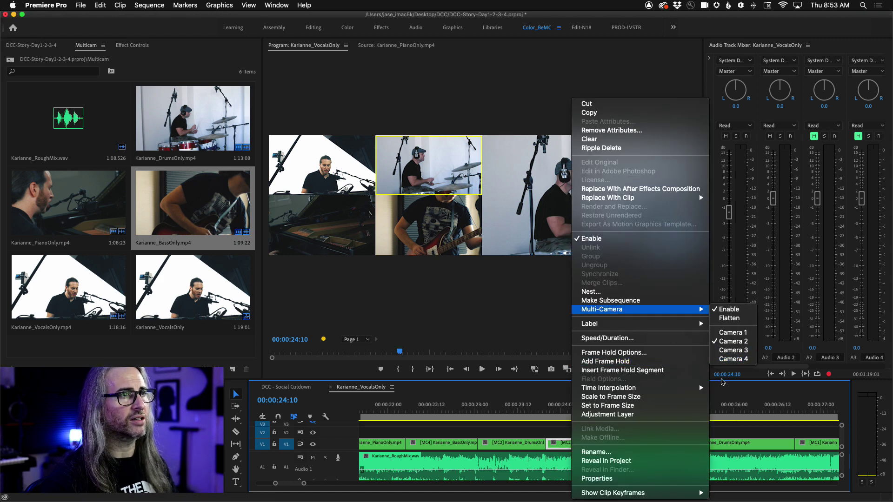
left_click(740, 350)
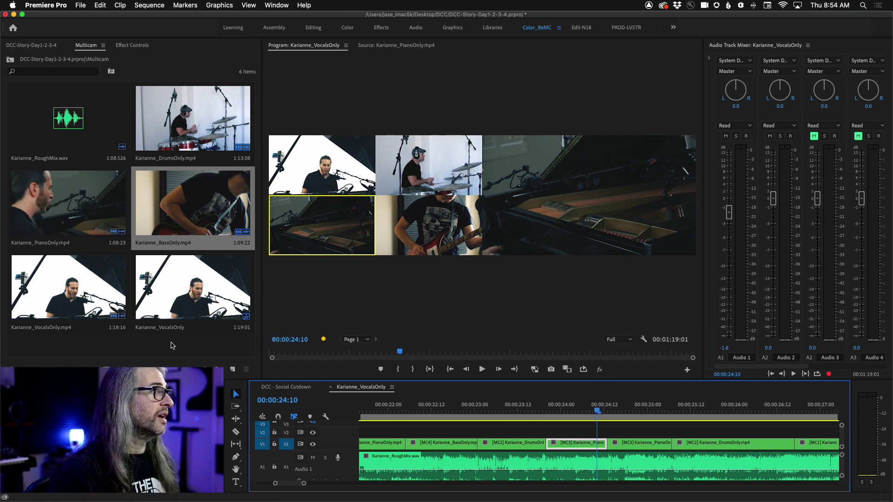
left_click(200, 346)
left_click_drag(218, 340, 51, 125)
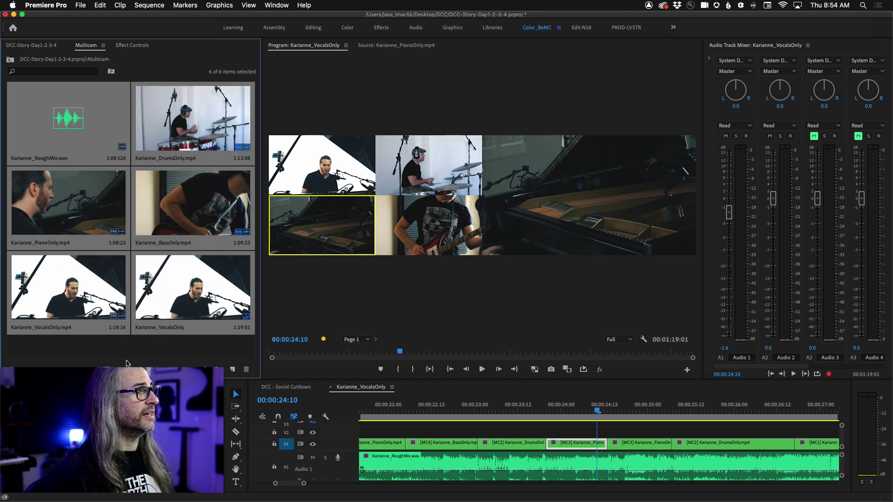
left_click(136, 345)
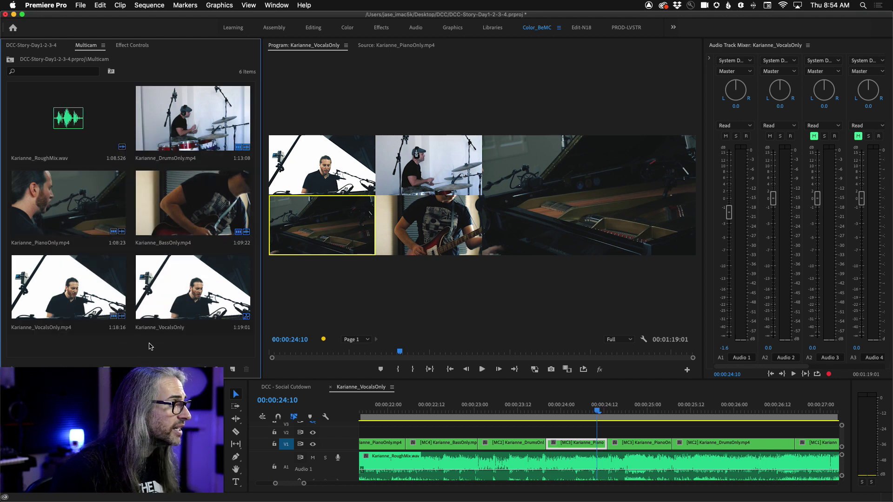
left_click(195, 305)
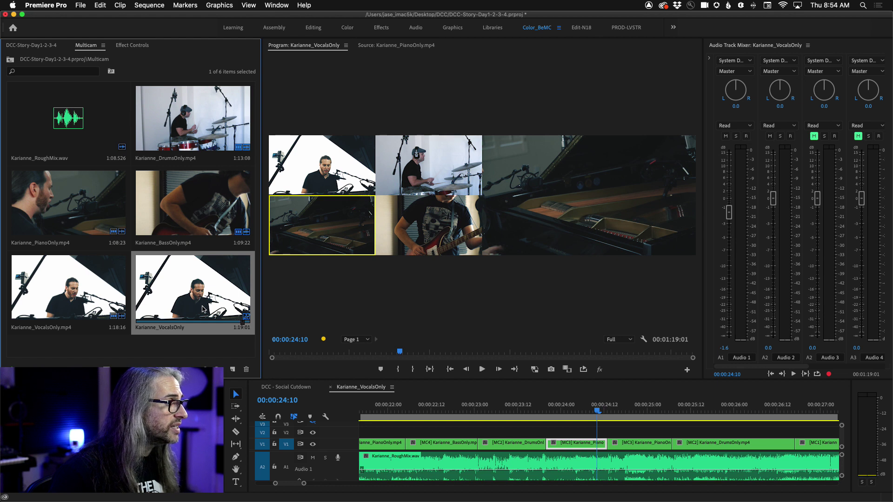
Create a multi-camera source sequence with the name suffix Karianne4Cam from the vocals, piano, bass, drums and rough mix clips, synchronized by clip marker (Unnamed Marker 1)
left_click(72, 294)
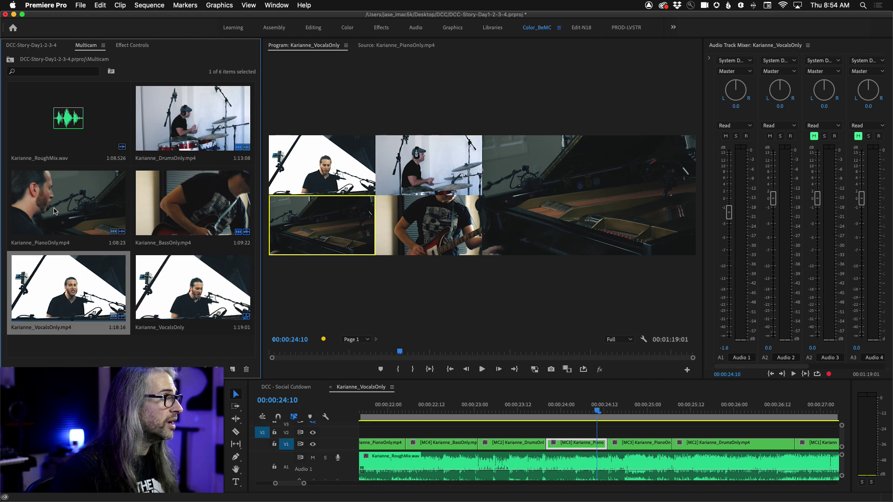
left_click(56, 209, "super")
left_click(193, 209, "super")
left_click(199, 136, "super")
left_click(70, 125, "super")
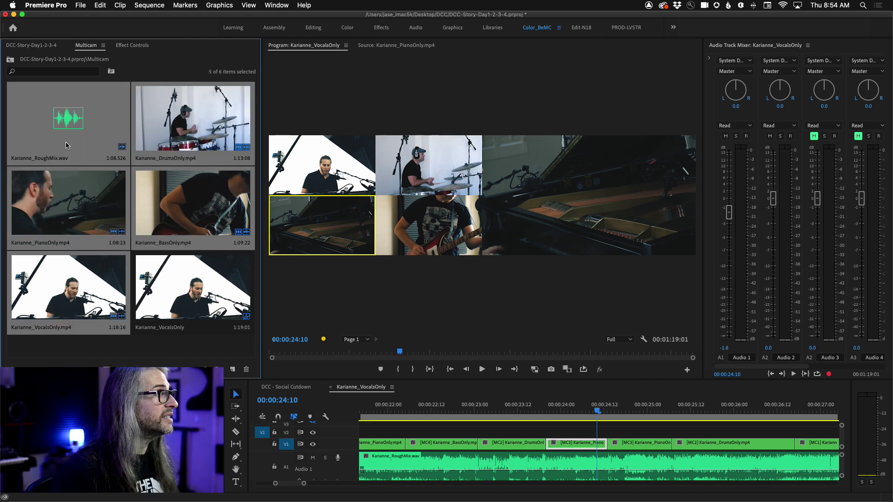
right_click(93, 117)
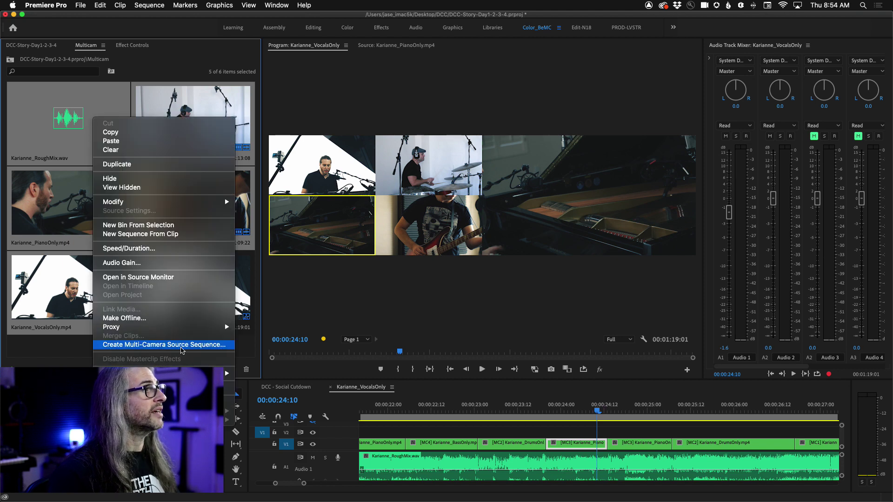
left_click(181, 346)
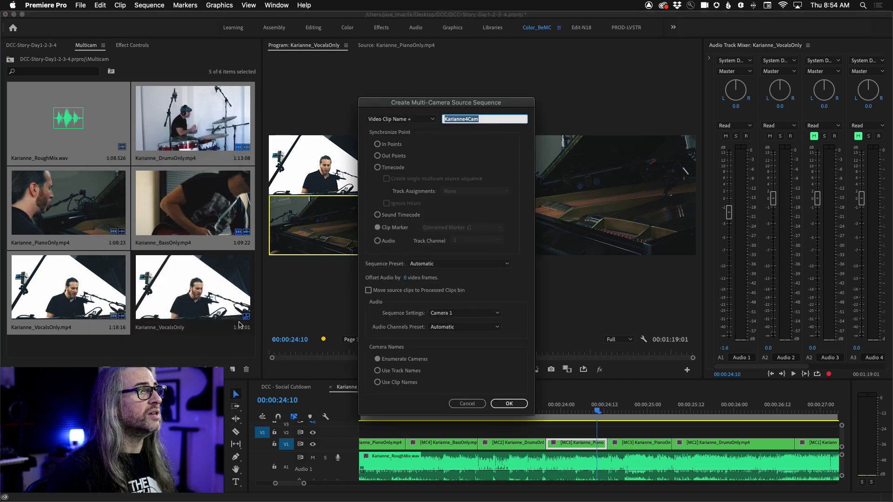
left_click(378, 228)
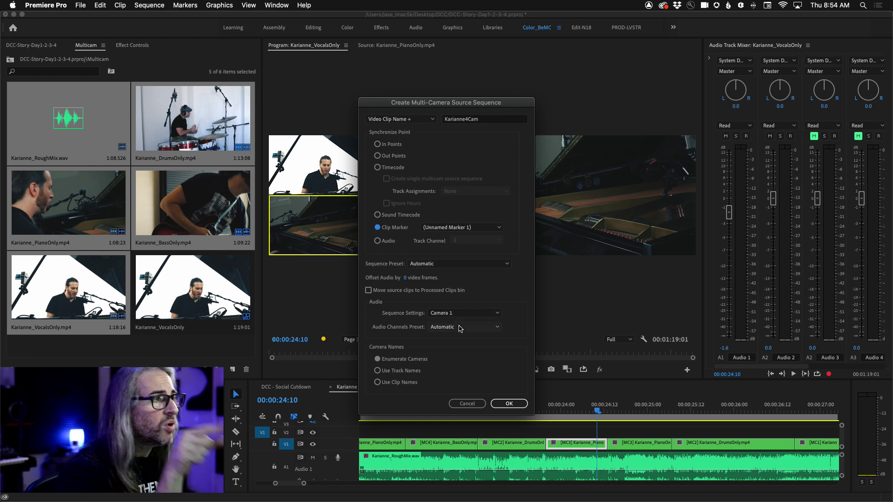
left_click(509, 403)
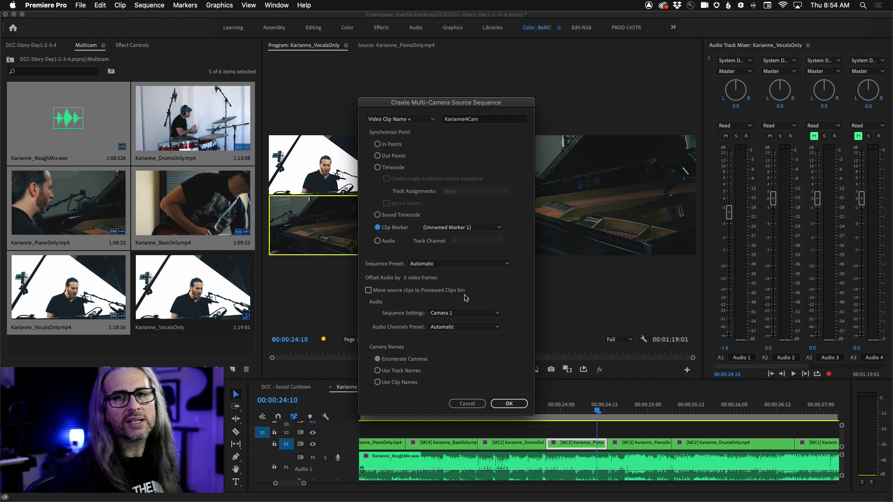
left_click(508, 404)
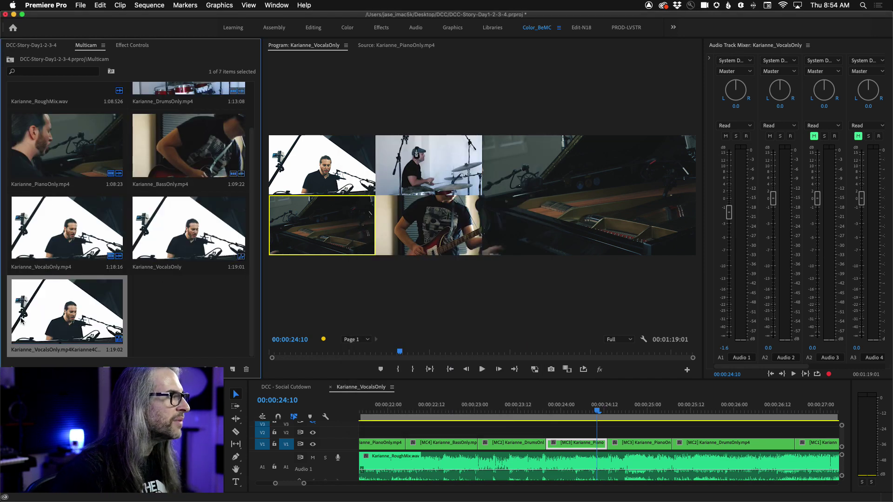
Show the Multicam bin as a list and open the new multi-camera source sequence's contents in the timeline
left_click(29, 366)
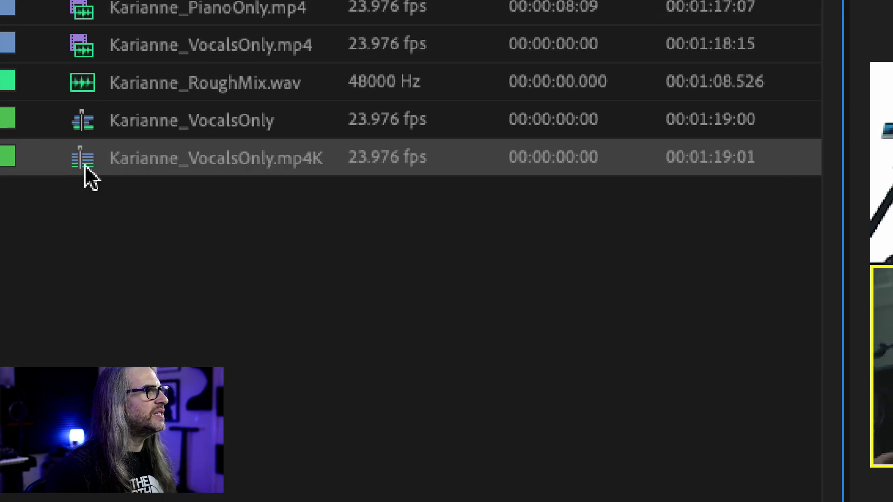
right_click(86, 168)
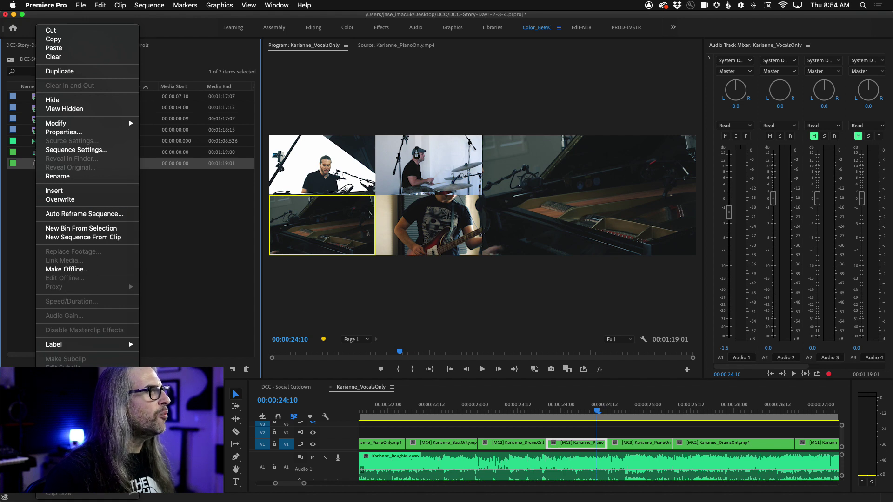
left_click(66, 391)
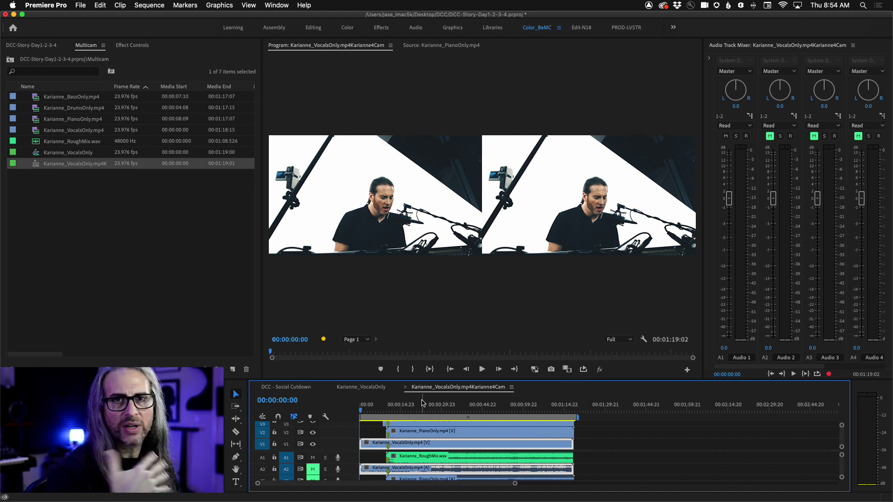
right_click(35, 166)
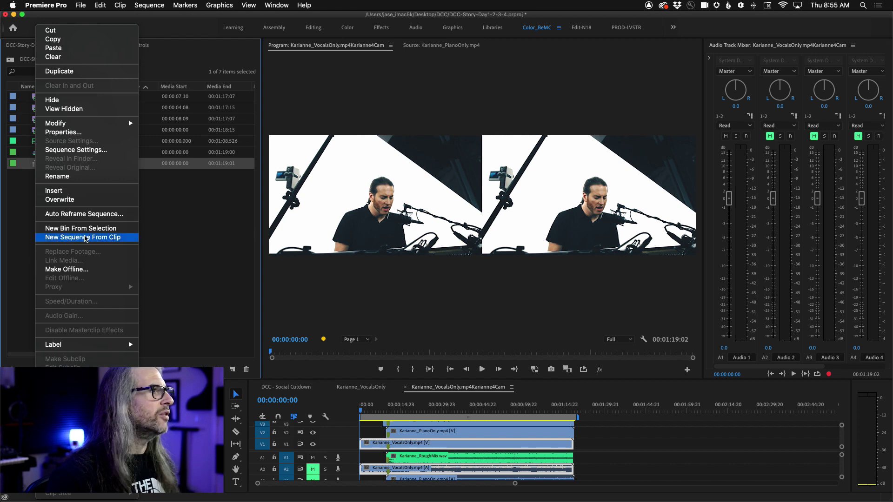
left_click(31, 160)
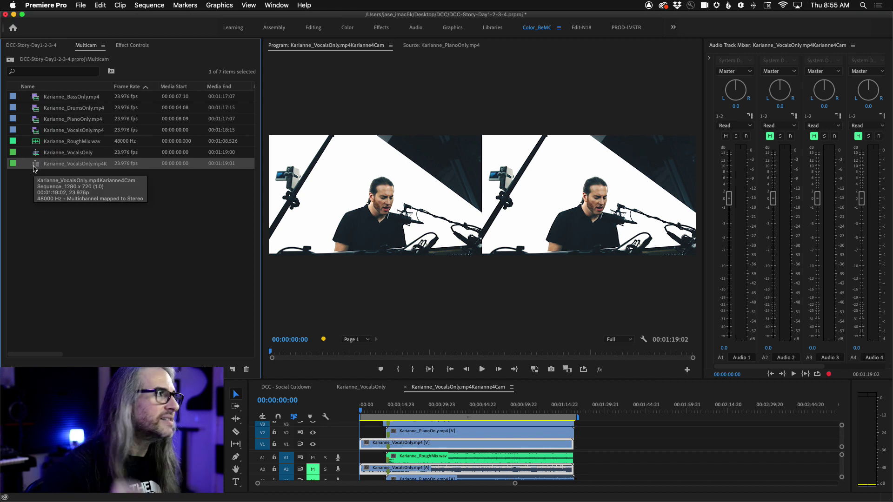
Create a new sequence from the Karianne4Cam multi-camera source sequence and move its playhead to 00:00:11:01
right_click(35, 169)
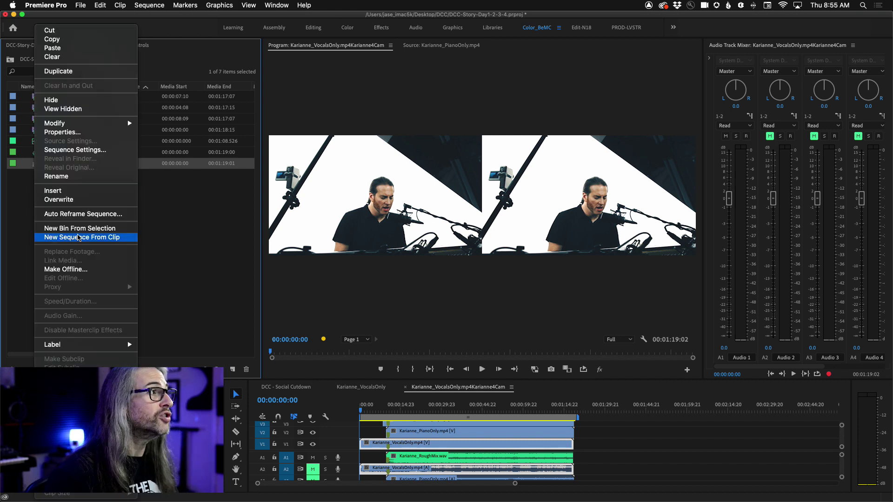
left_click(80, 238)
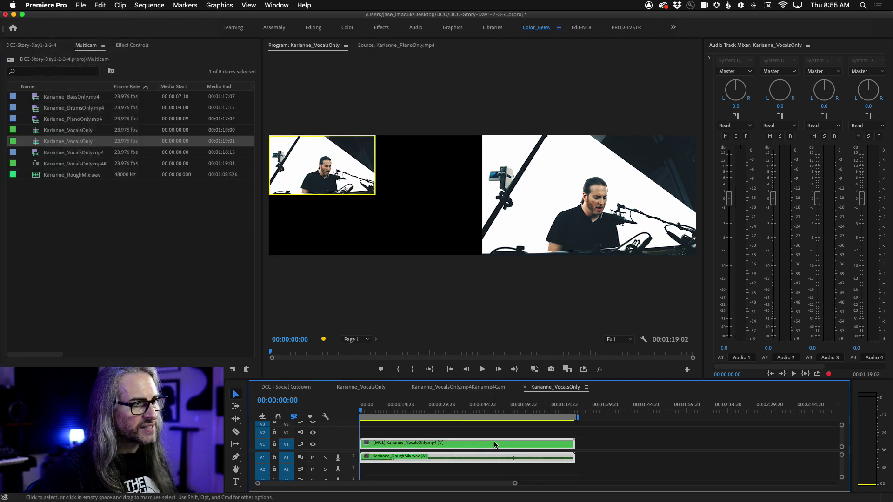
key("space")
left_click_drag(362, 414, 387, 409)
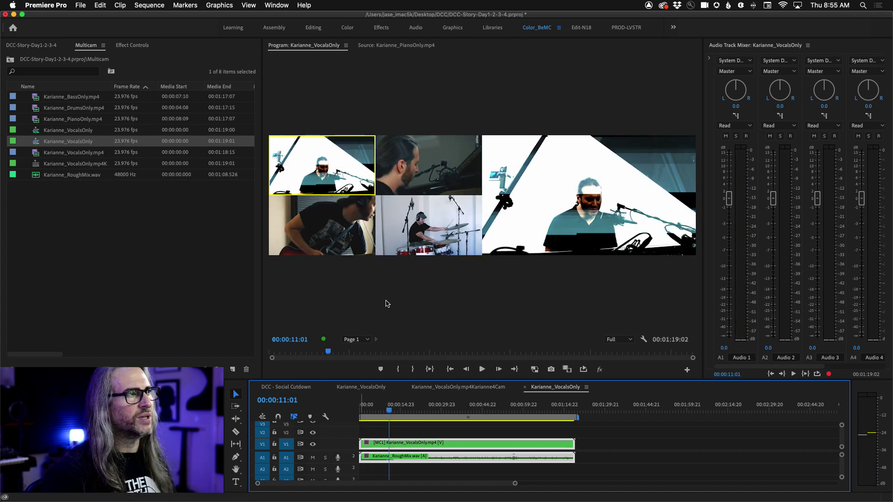
Record live camera cuts between the piano, drums, bass and vocals angles from 00:00:11:01, ending on the vocals angle at 00:00:20:18
key("space")
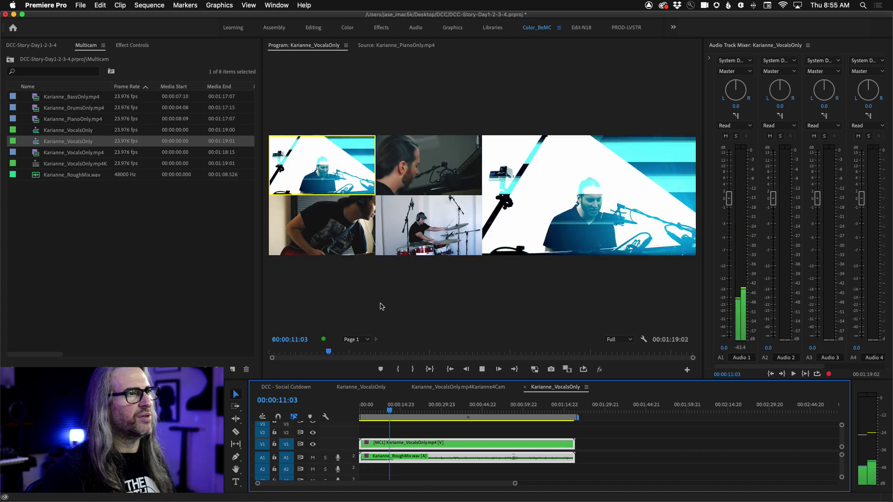
left_click(421, 171)
left_click(429, 226)
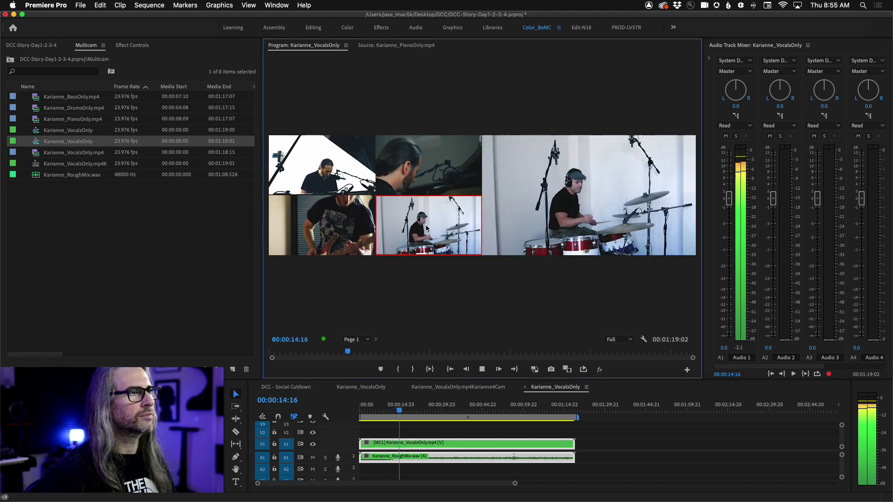
key("1")
left_click(398, 179)
key("3")
left_click(437, 241)
key("1")
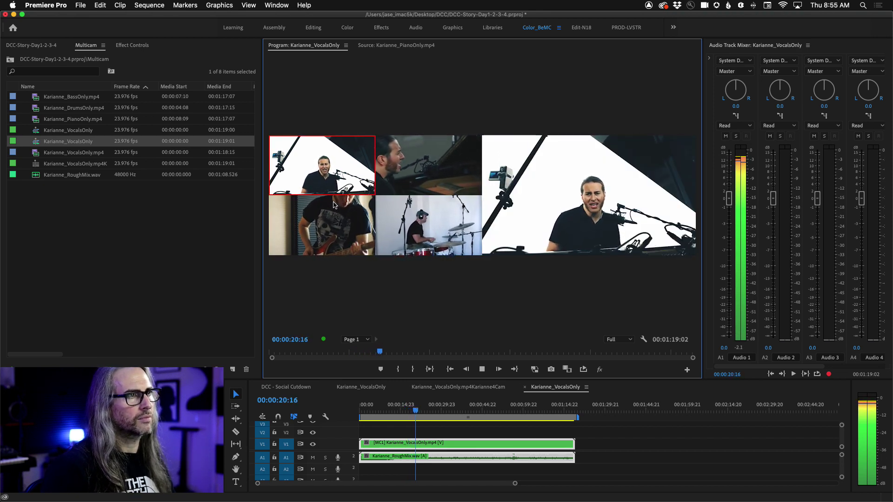
key("space")
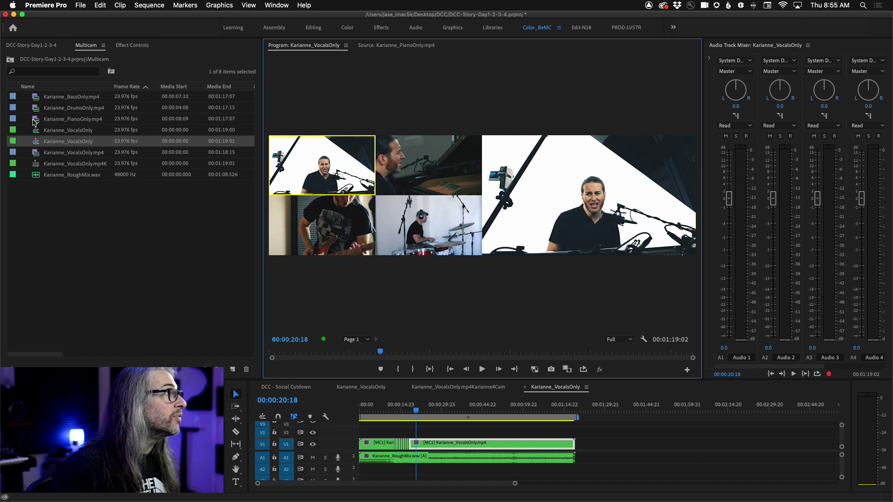
Create a new sequence from the Karianne_VocalsOnly.mp4 clip in the Multicam bin
left_click(37, 132)
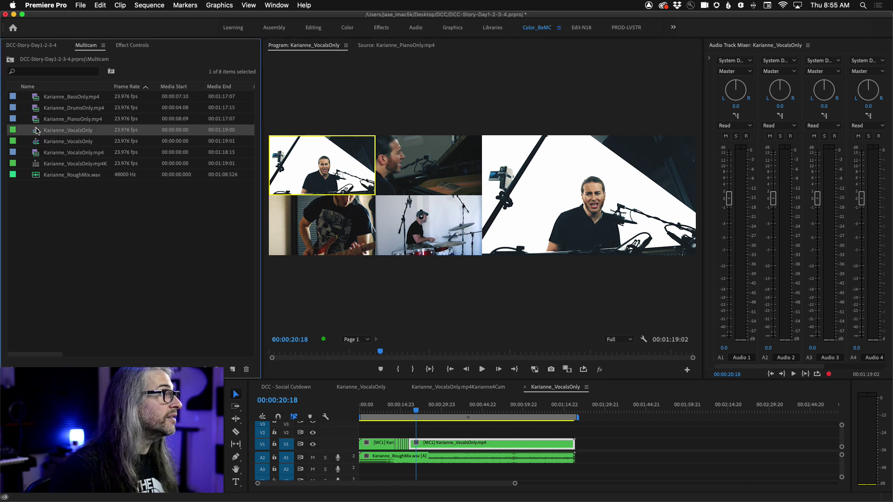
right_click(37, 131)
left_click(193, 206)
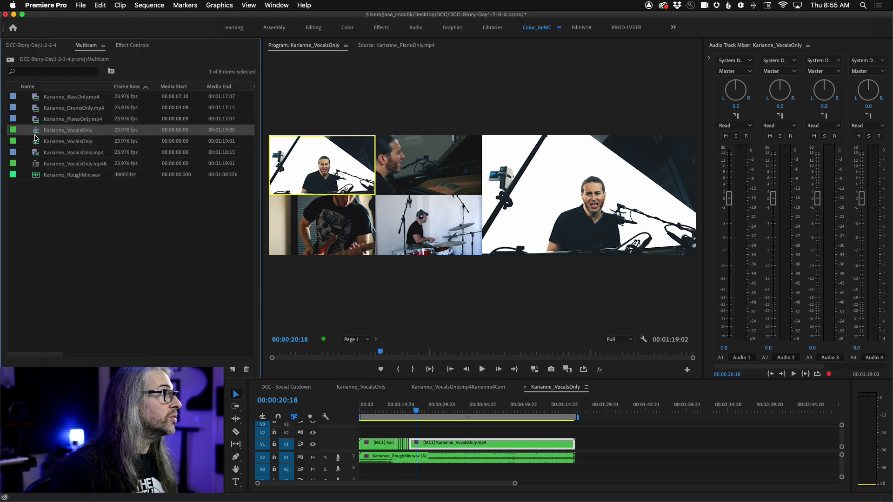
left_click(36, 154)
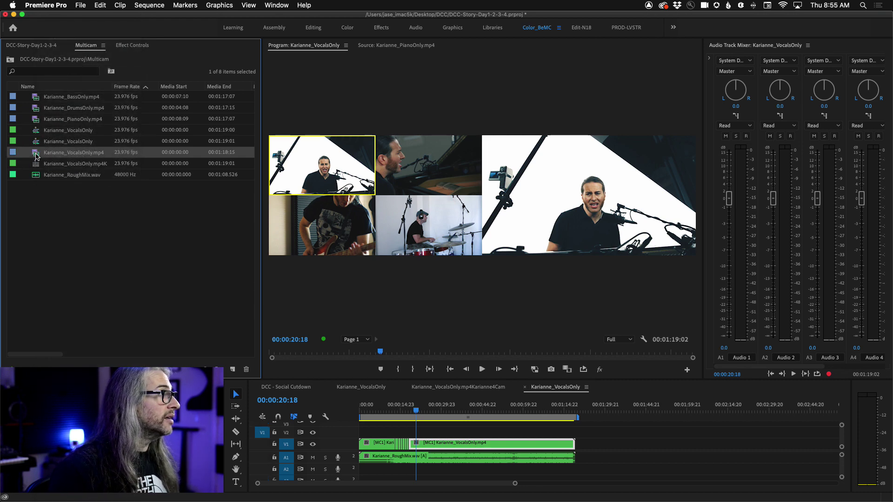
right_click(37, 154)
left_click(83, 237)
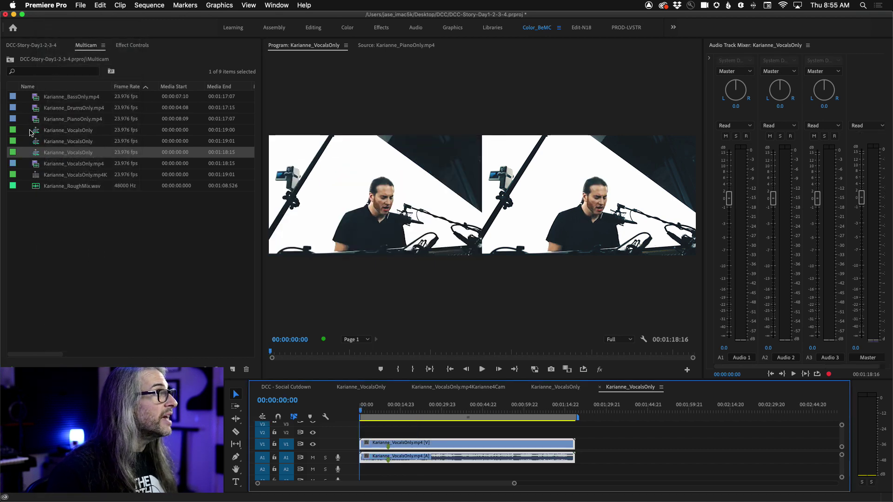
Patch source audio to A2, turn on snapping, and place Karianne_PianoOnly.mp4 on V2 and A2 with its marker aligned to the vocals clip's marker
left_click_drag(37, 121, 372, 447)
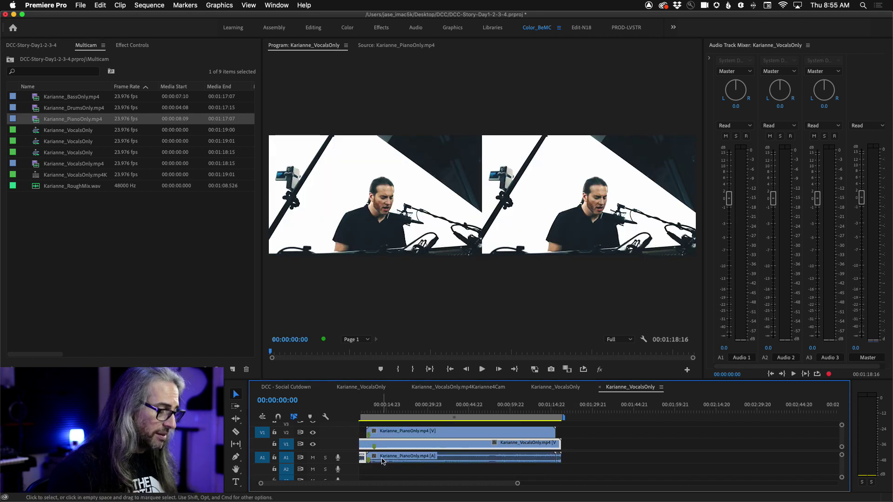
key("super+z")
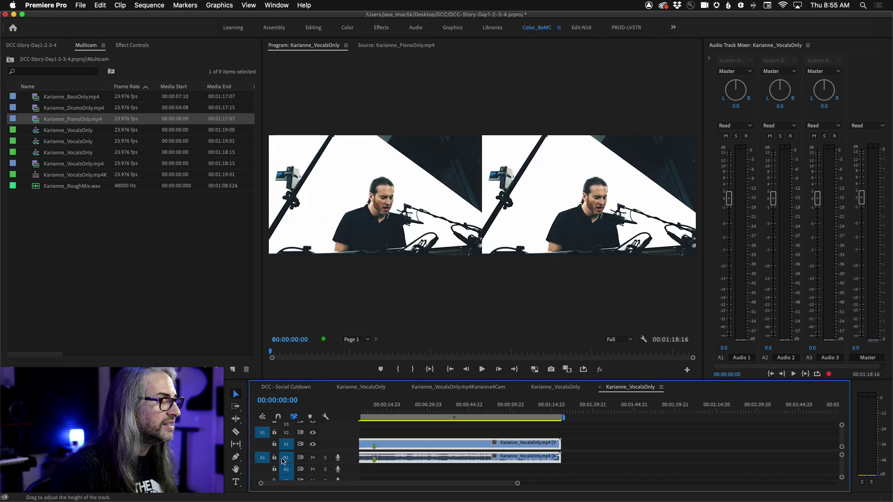
left_click_drag(261, 458, 263, 468)
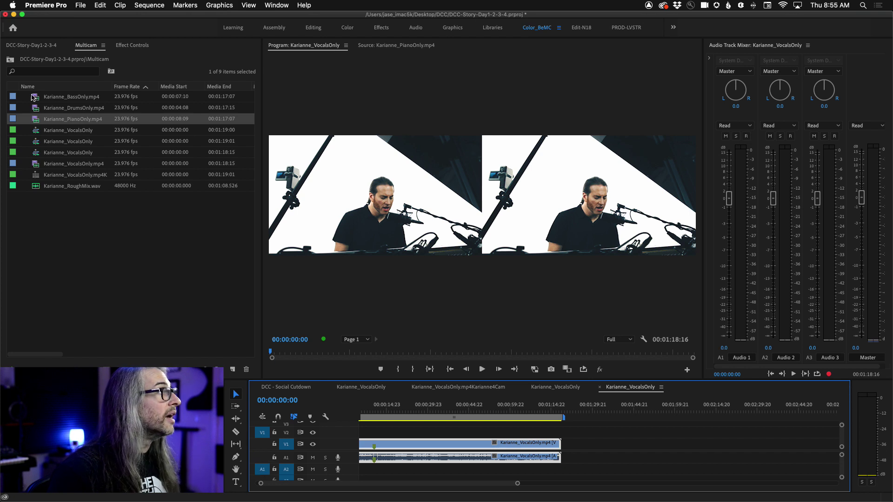
left_click_drag(37, 120, 397, 437)
left_click(278, 417)
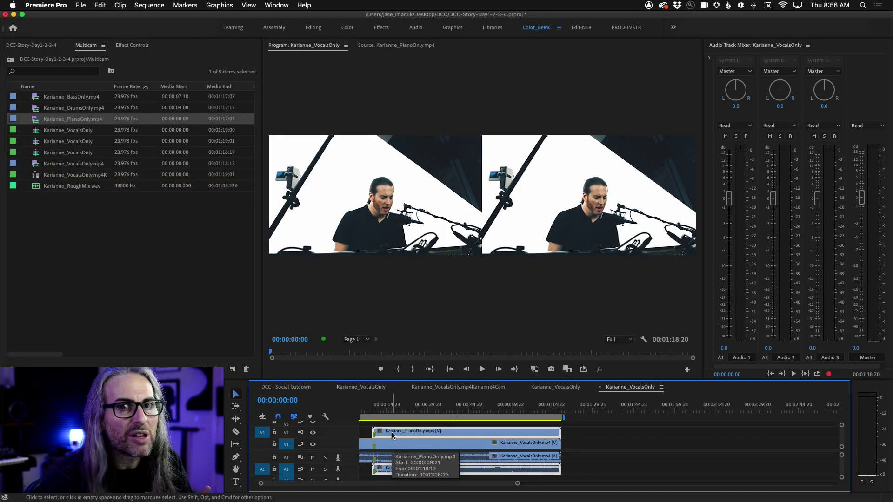
Switch to Chrome and show the YouTube playlist TUTES IN UNDER 5 / D.C.C
key("super+Tab")
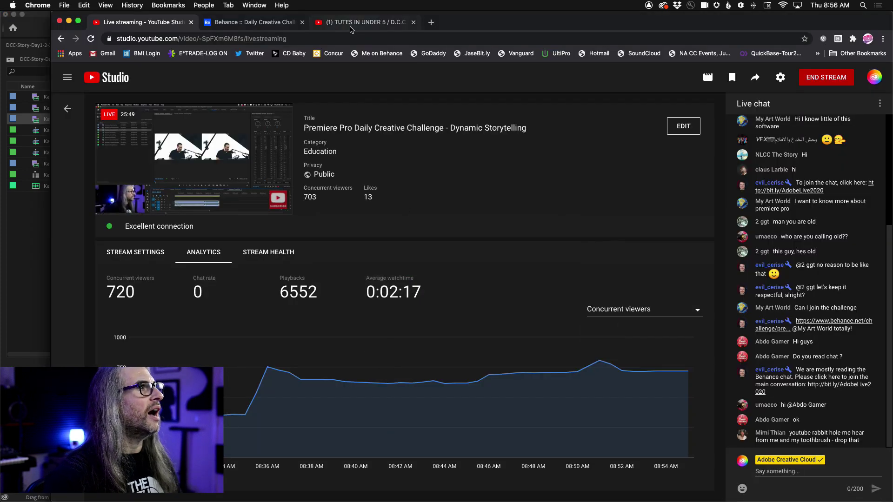
left_click(353, 24)
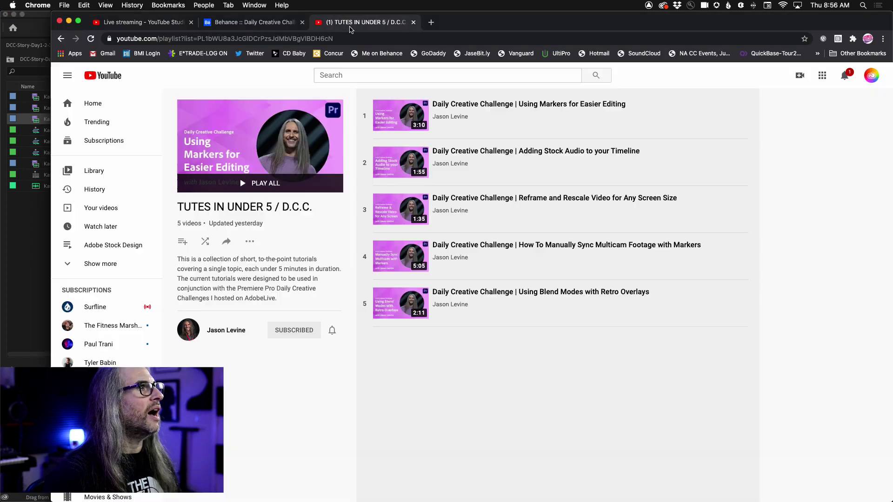